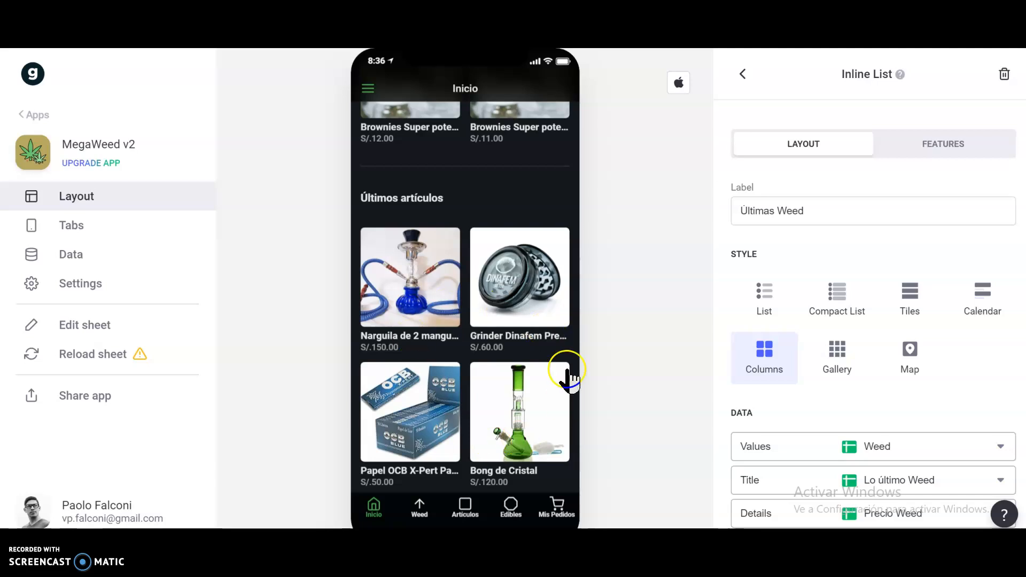
# Step: Look through the product lists on the Inicio screen in the phone preview, from Últimas Weed to Últimos artículos
pyautogui.scroll(-1, 481, 381)
pyautogui.scroll(10, 482, 380)
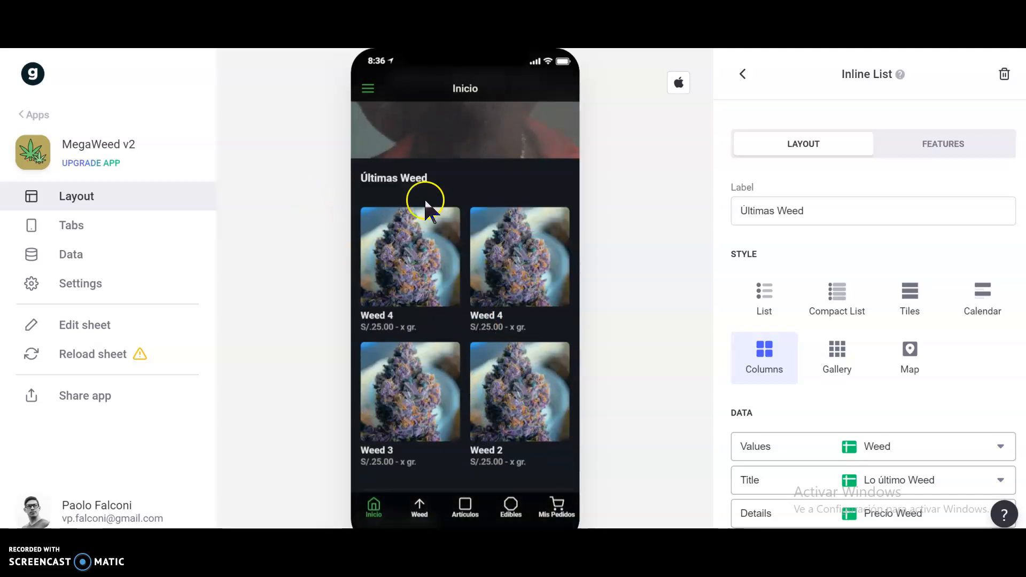
pyautogui.scroll(-10, 403, 297)
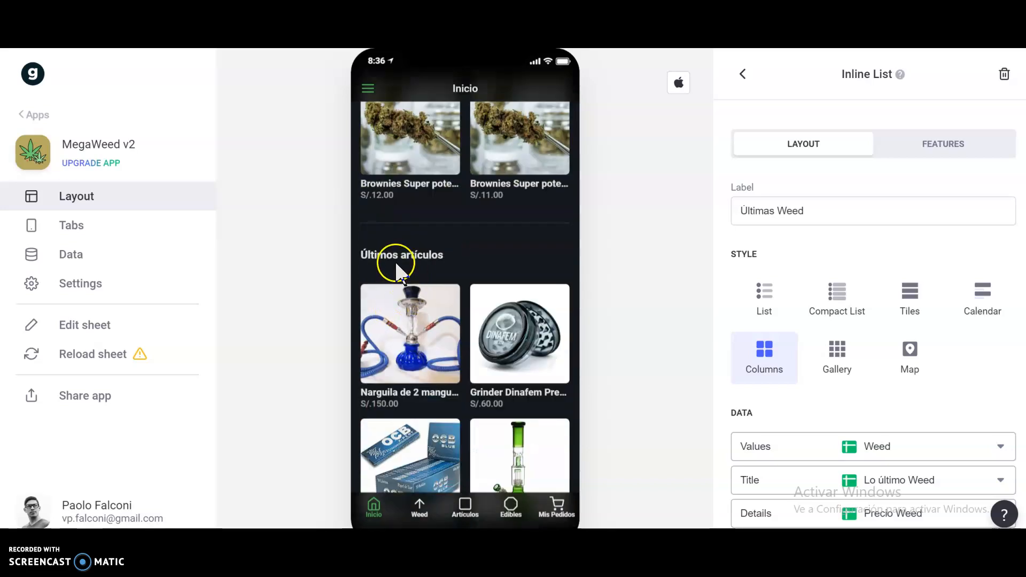
pyautogui.scroll(10, 427, 283)
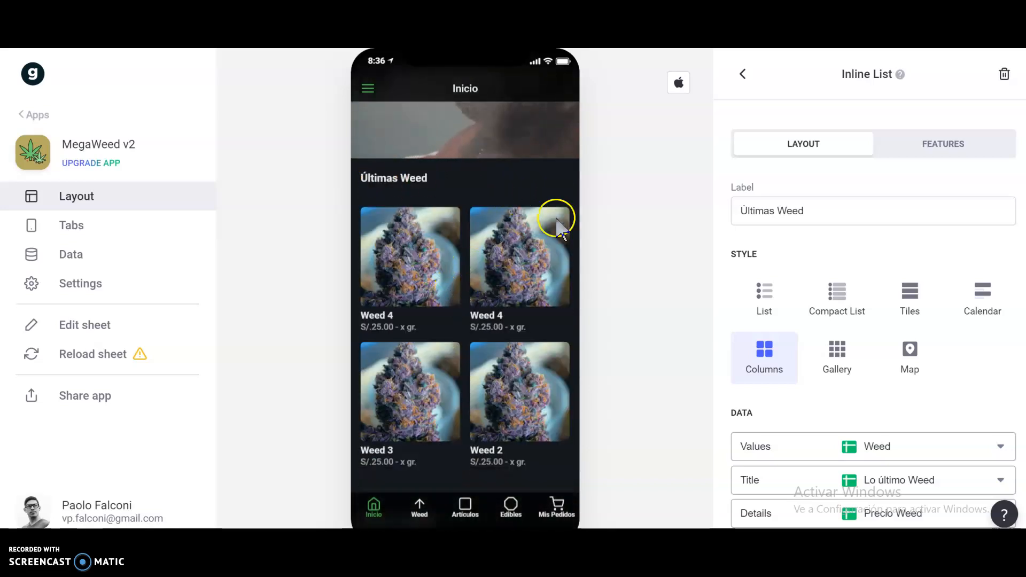
pyautogui.scroll(3, 542, 363)
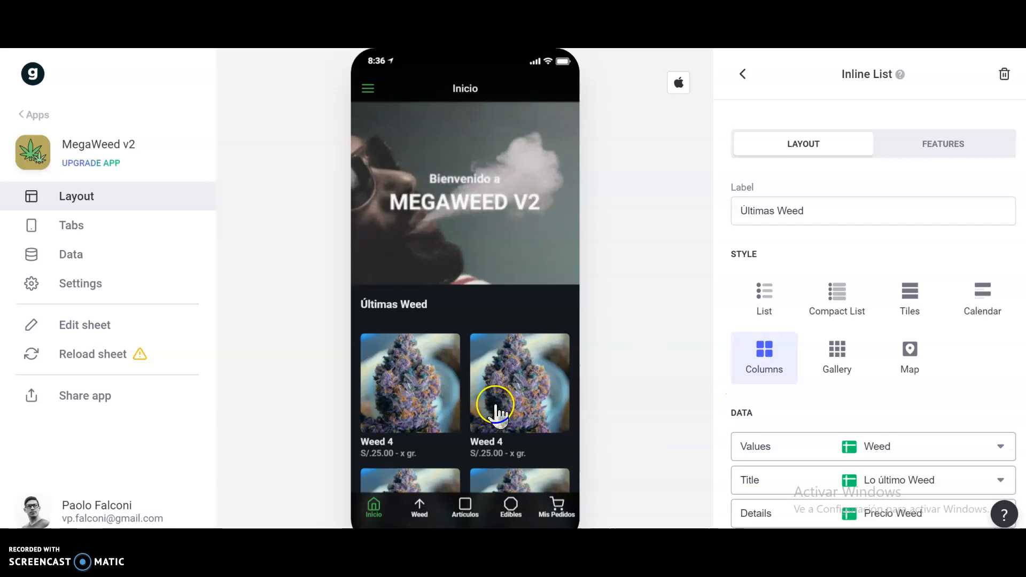
pyautogui.scroll(-1, 495, 411)
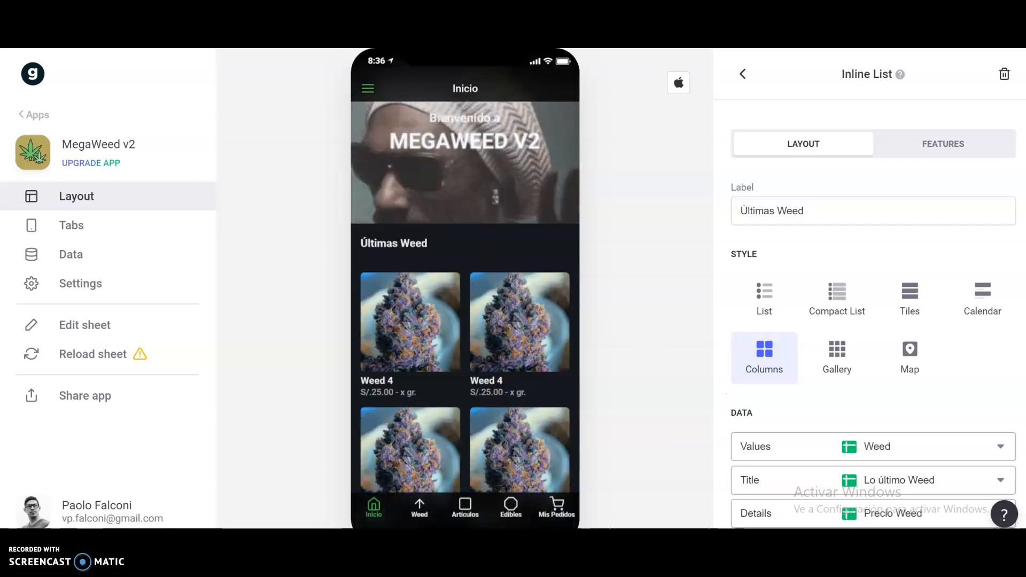
# Step: Switch to the MegaWeed v2 spreadsheet in Google Sheets and look over the empty rows below the Weed sheet's entries
pyautogui.hotkey('ctrl', 'Tab')
pyautogui.moveTo(69, 288); pyautogui.dragTo(843, 290)
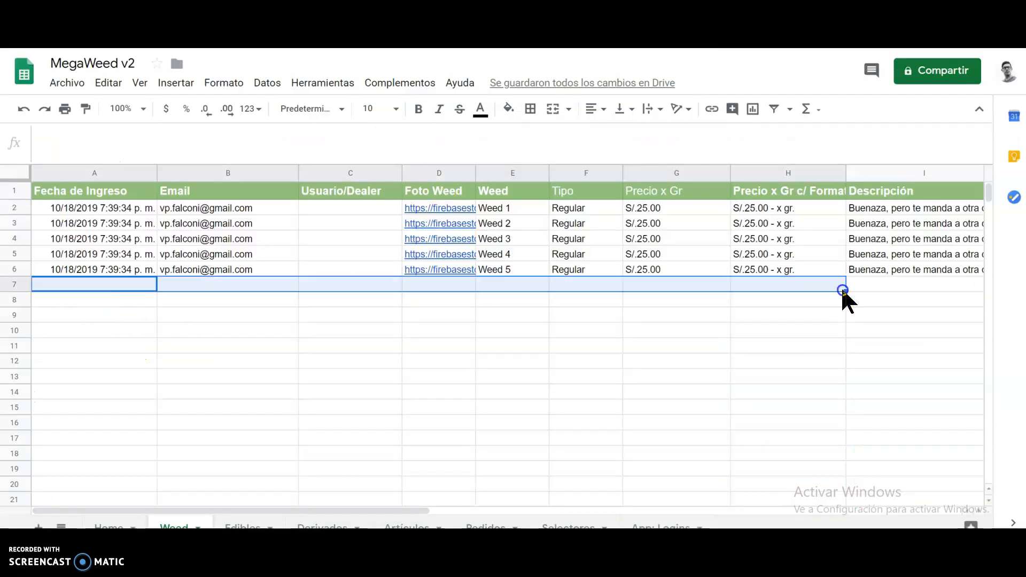
pyautogui.moveTo(86, 299); pyautogui.dragTo(806, 303)
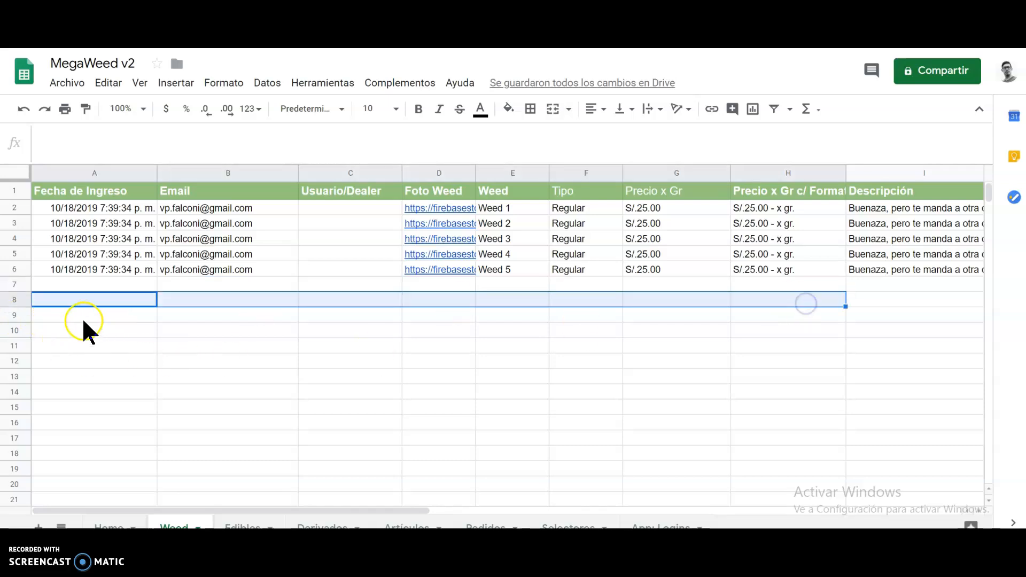
pyautogui.moveTo(85, 320); pyautogui.dragTo(828, 321)
pyautogui.moveTo(145, 348); pyautogui.dragTo(868, 335)
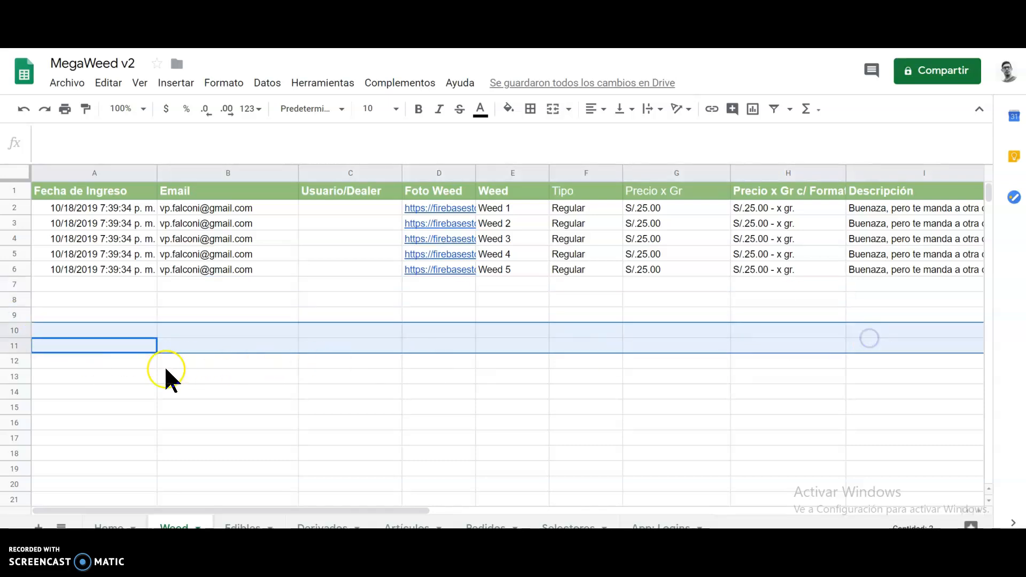
pyautogui.moveTo(166, 374); pyautogui.dragTo(973, 368)
pyautogui.click(340, 438)
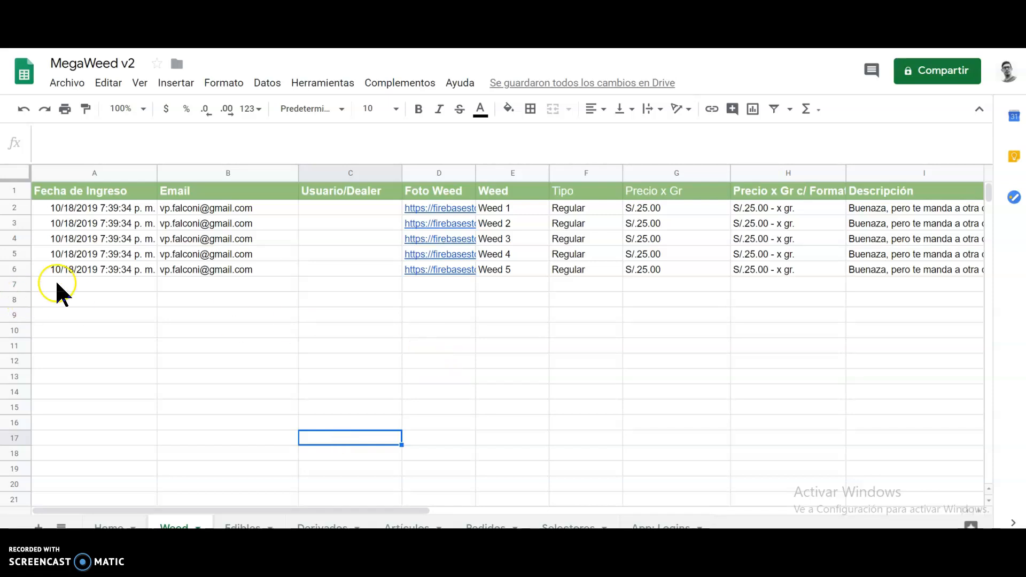
# Step: Examine the isHome column of the Weed sheet, including its marked cells M5 and M6 and the formula in M2
pyautogui.moveTo(209, 511); pyautogui.dragTo(489, 511)
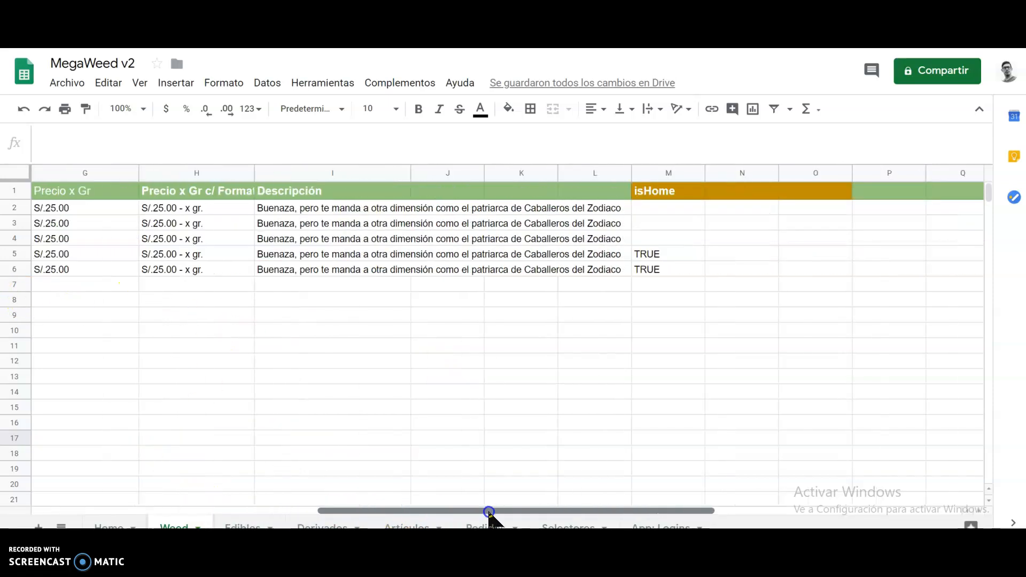
pyautogui.click(651, 193)
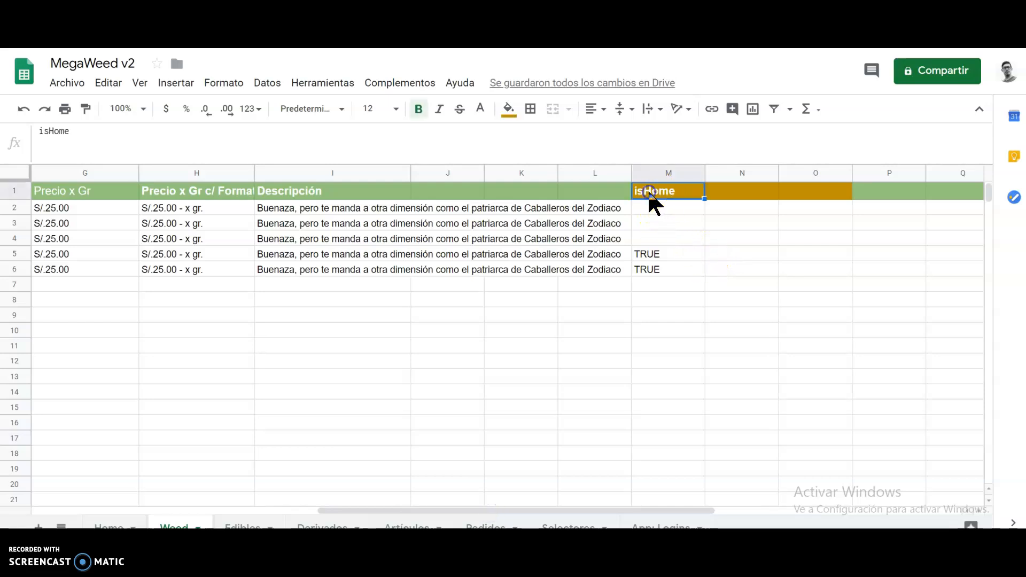
pyautogui.click(663, 256)
pyautogui.click(662, 268)
pyautogui.click(666, 251)
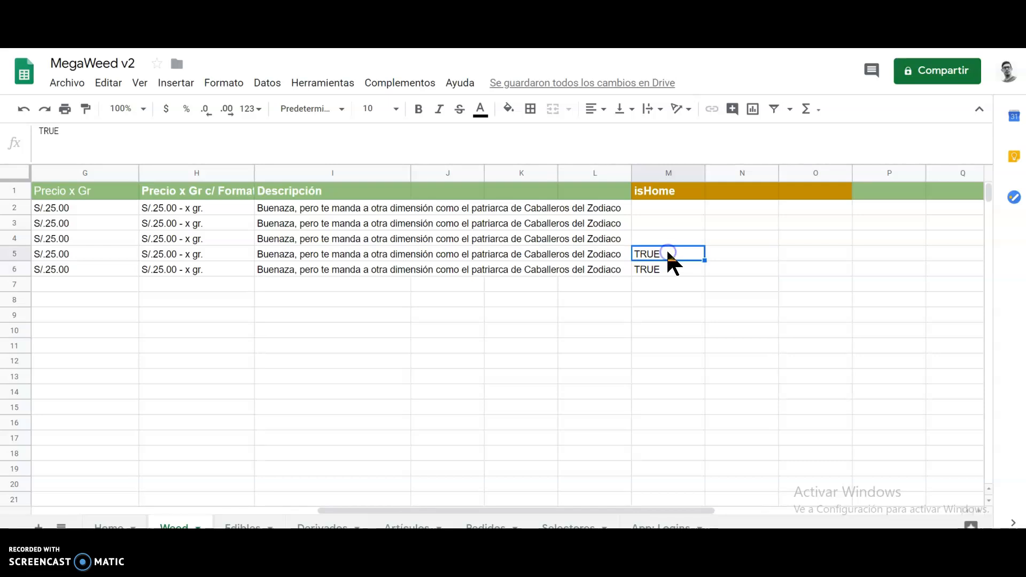
pyautogui.click(681, 208)
# Step: Copy the Weed 5 entry from A6:I6 into row 7 and rename the copy Weed 6 in the Weed column
pyautogui.moveTo(492, 504); pyautogui.dragTo(159, 507)
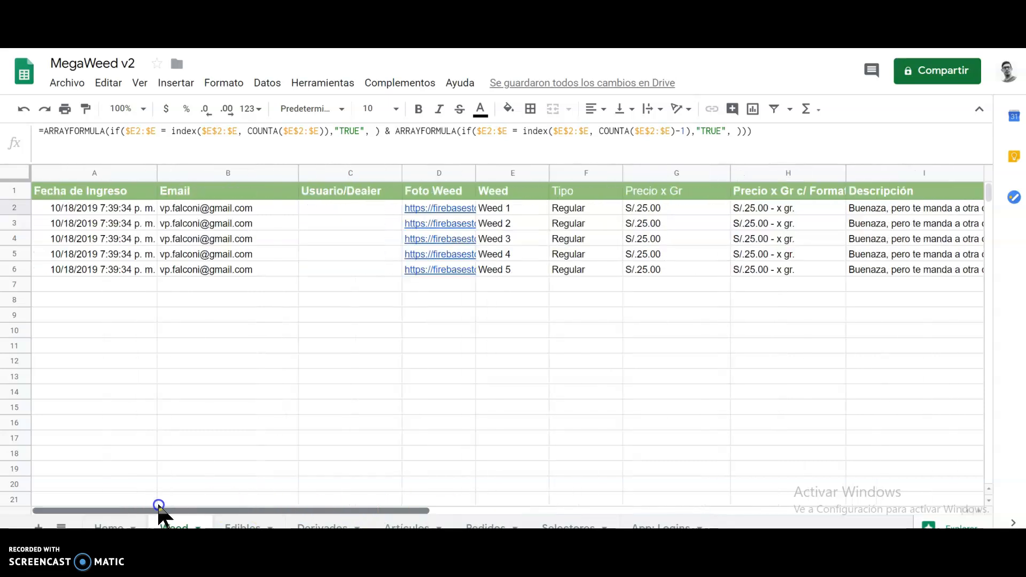
pyautogui.click(117, 269)
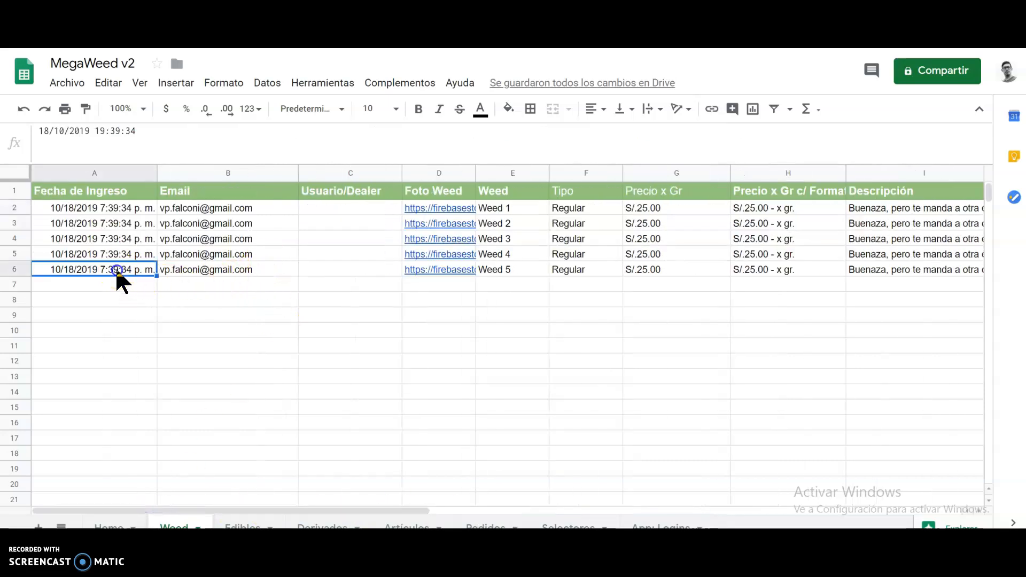
pyautogui.click(875, 269)
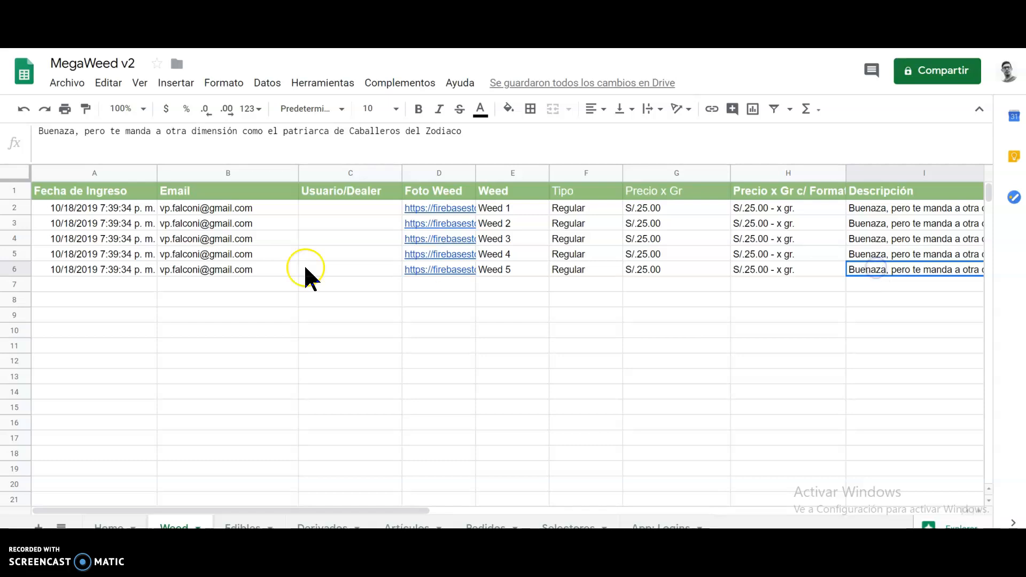
pyautogui.click(119, 269)
pyautogui.keyDown('shift'); pyautogui.click(895, 266); pyautogui.keyUp('shift')
pyautogui.hotkey('ctrl', 'c')
pyautogui.click(110, 285)
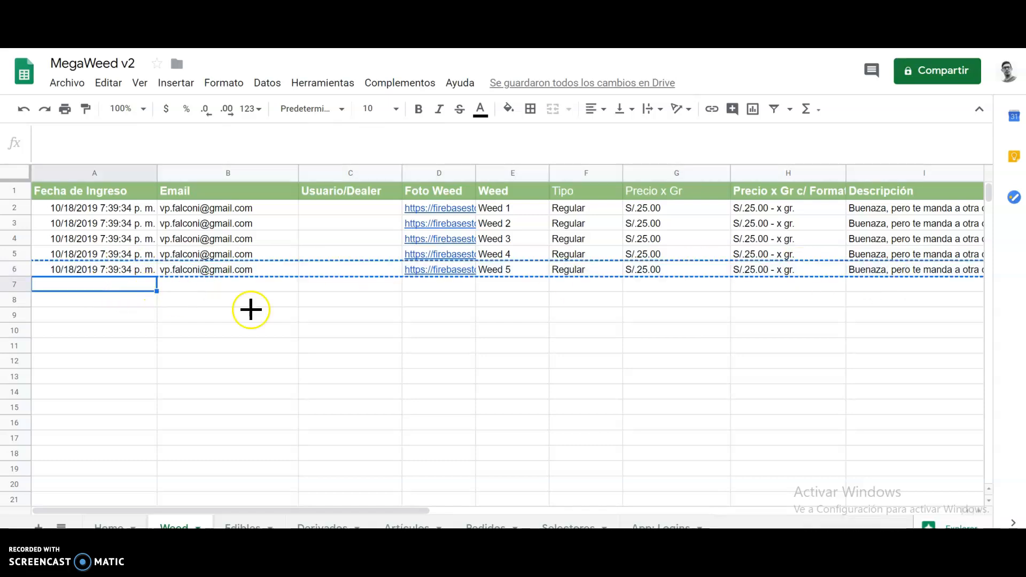
pyautogui.hotkey('ctrl', 'v')
pyautogui.click(561, 357)
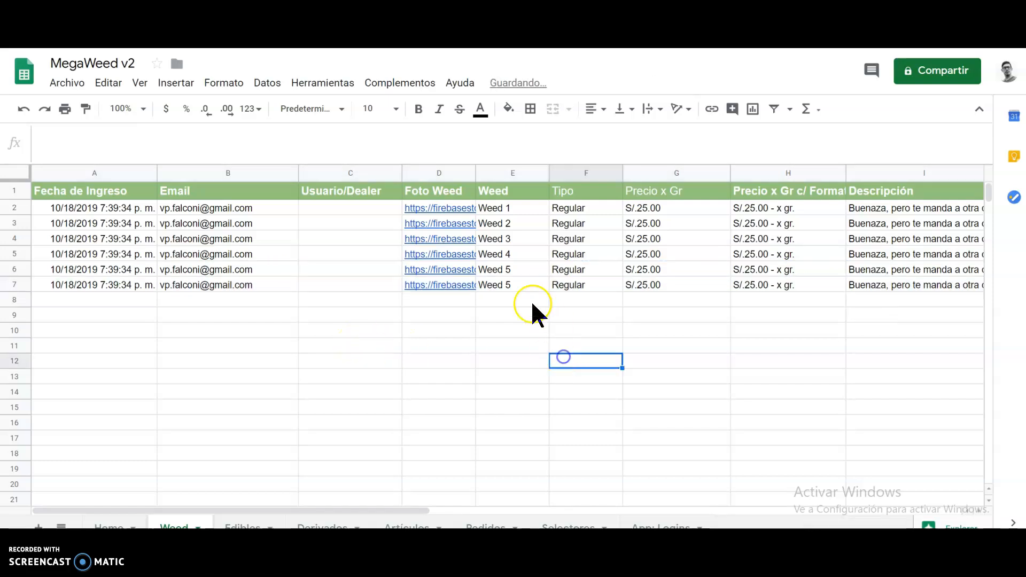
pyautogui.click(511, 283)
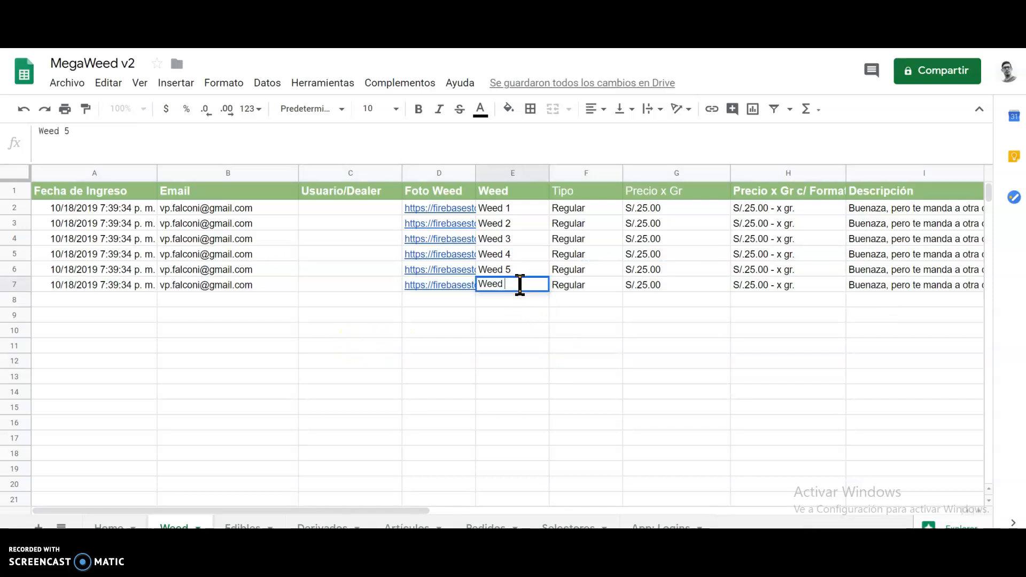
pyautogui.click(571, 392)
# Step: Check the isHome column for the rows marked after adding the new entry, and view the formula in M2
pyautogui.moveTo(374, 510); pyautogui.dragTo(630, 512)
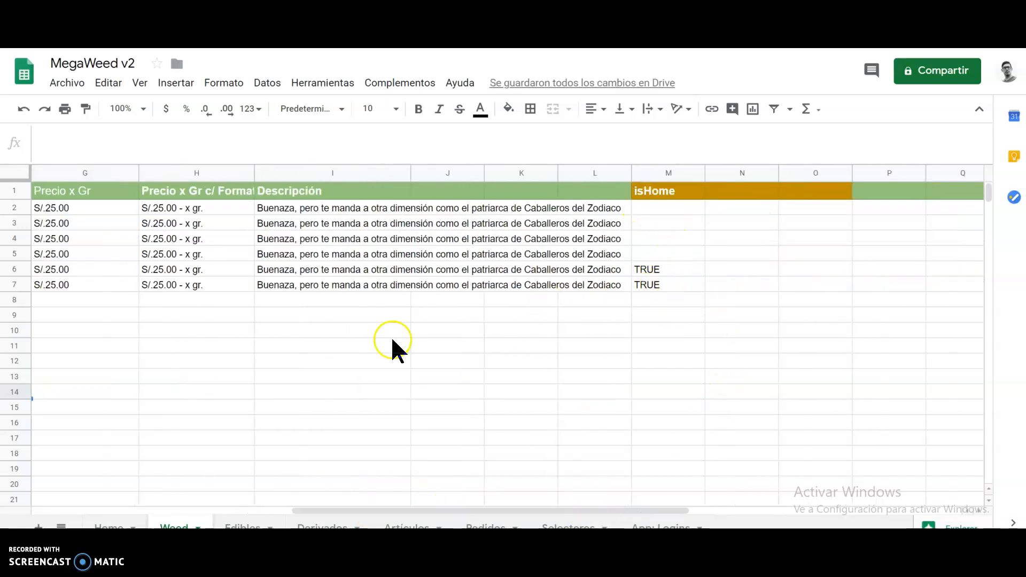
pyautogui.moveTo(359, 510); pyautogui.dragTo(294, 512)
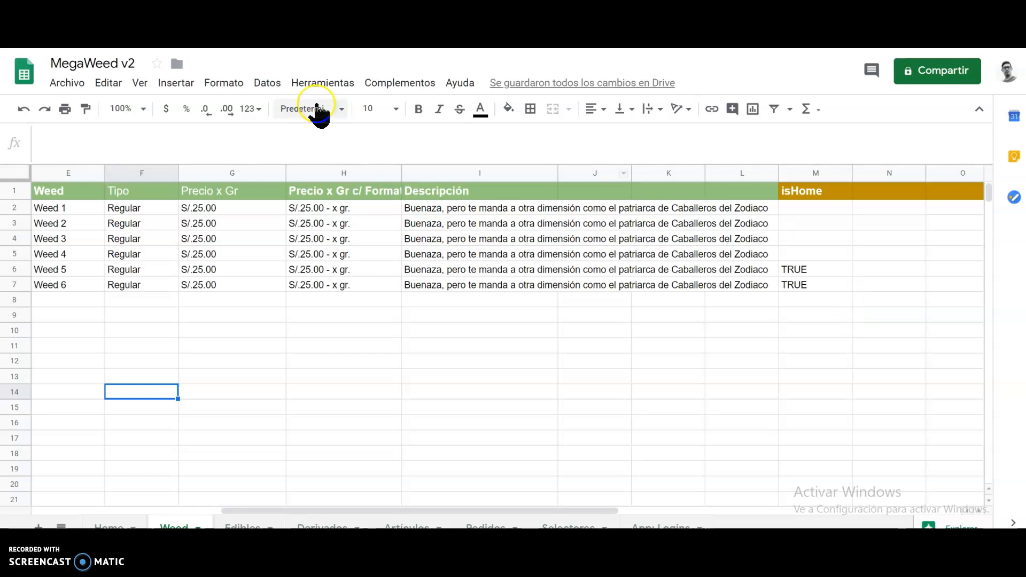
pyautogui.click(807, 254)
pyautogui.click(813, 227)
pyautogui.click(812, 251)
pyautogui.click(818, 237)
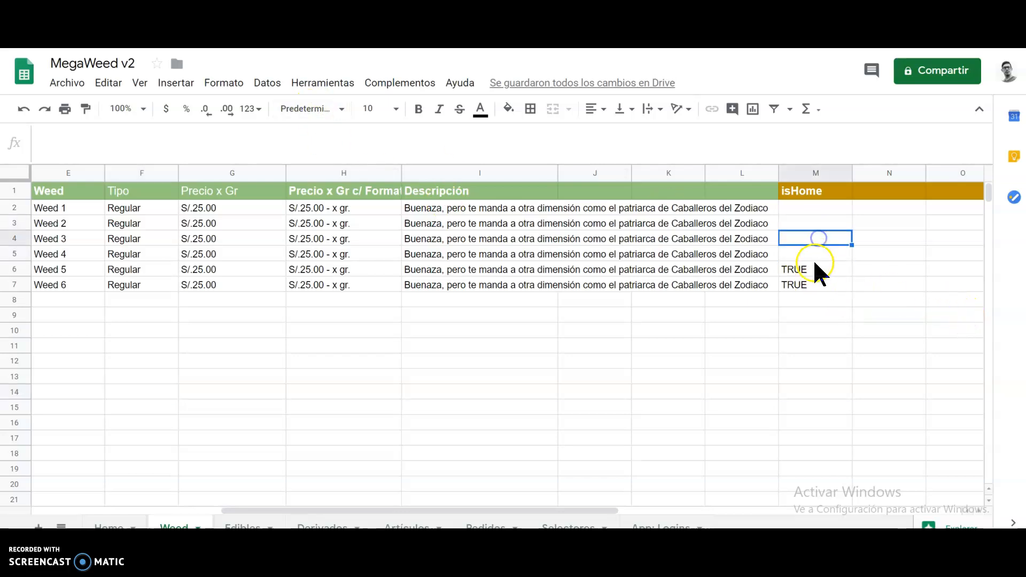
pyautogui.click(808, 208)
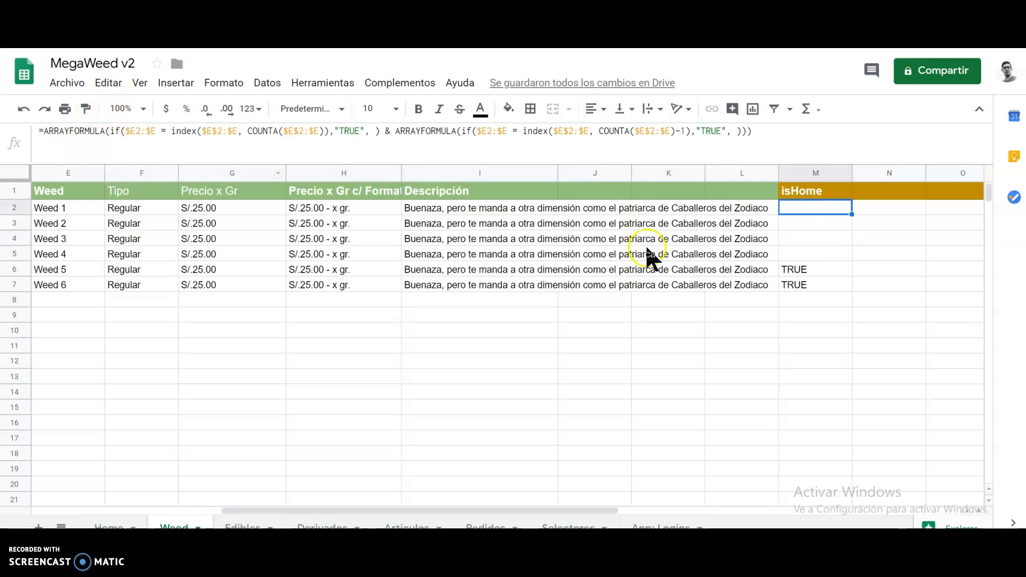
# Step: Compare the isHome range M2:M7 with the filled rows of the Descripción and formatted price columns, and reselect M2
pyautogui.click(790, 206)
pyautogui.moveTo(789, 207); pyautogui.dragTo(791, 286)
pyautogui.moveTo(491, 210); pyautogui.dragTo(527, 300)
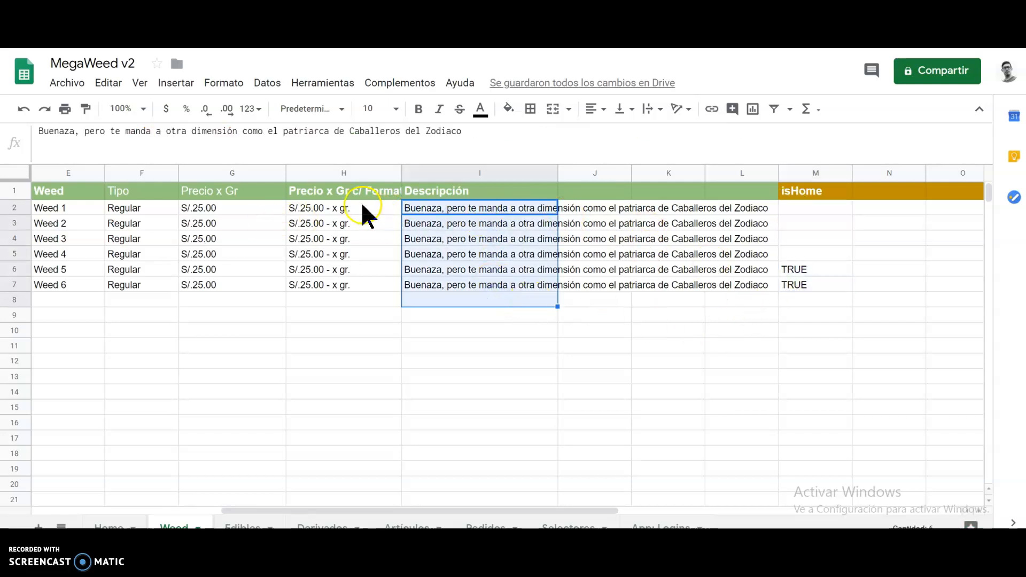
pyautogui.moveTo(363, 206); pyautogui.dragTo(363, 285)
pyautogui.moveTo(817, 208); pyautogui.dragTo(815, 285)
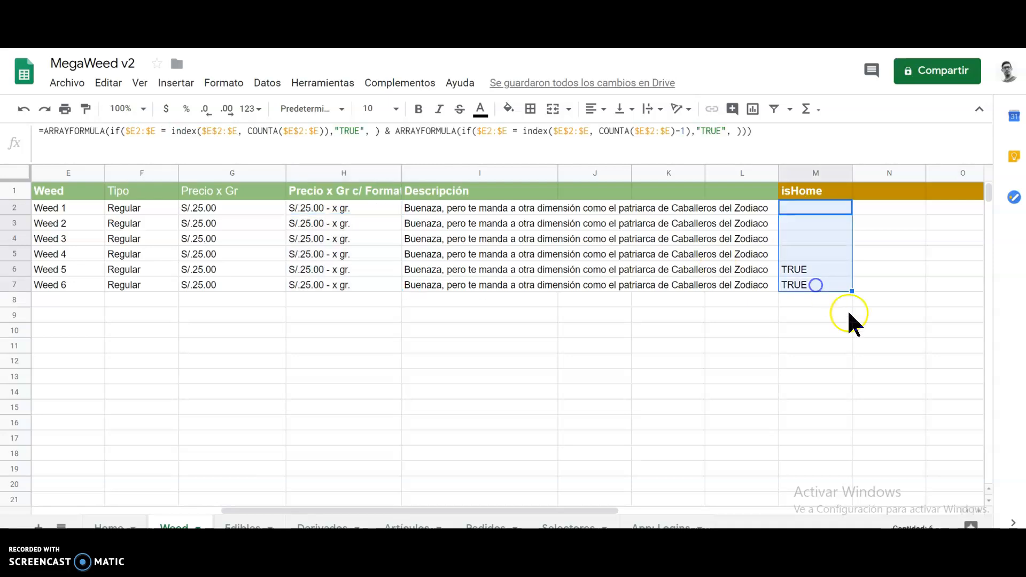
pyautogui.click(878, 356)
pyautogui.click(816, 210)
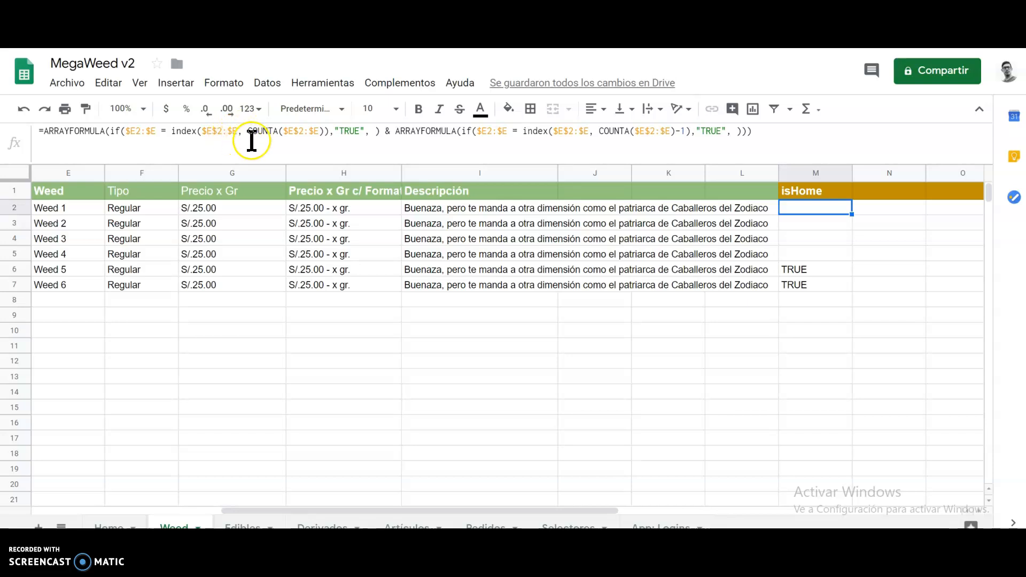
# Step: Inspect the COUNTA and INDEX parts and the empty false argument of M2's formula, discarding any edit
pyautogui.moveTo(248, 131); pyautogui.dragTo(325, 131)
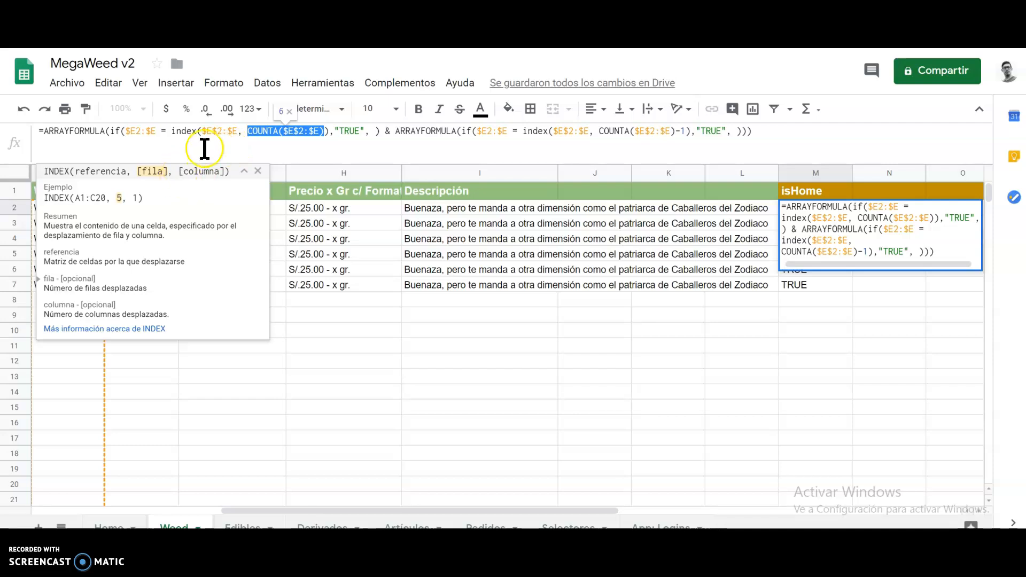
pyautogui.click(186, 131)
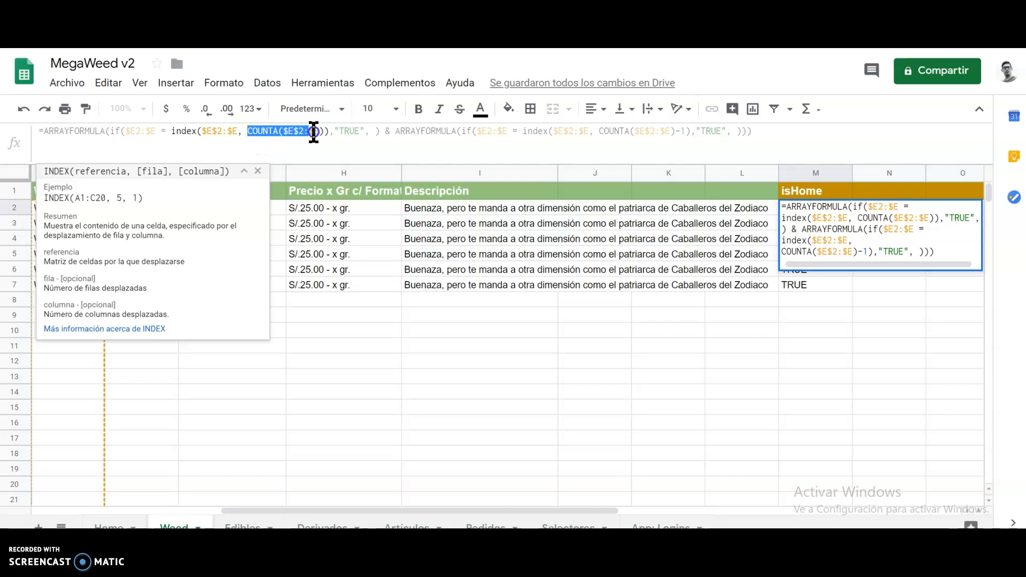
pyautogui.moveTo(327, 131); pyautogui.dragTo(327, 132)
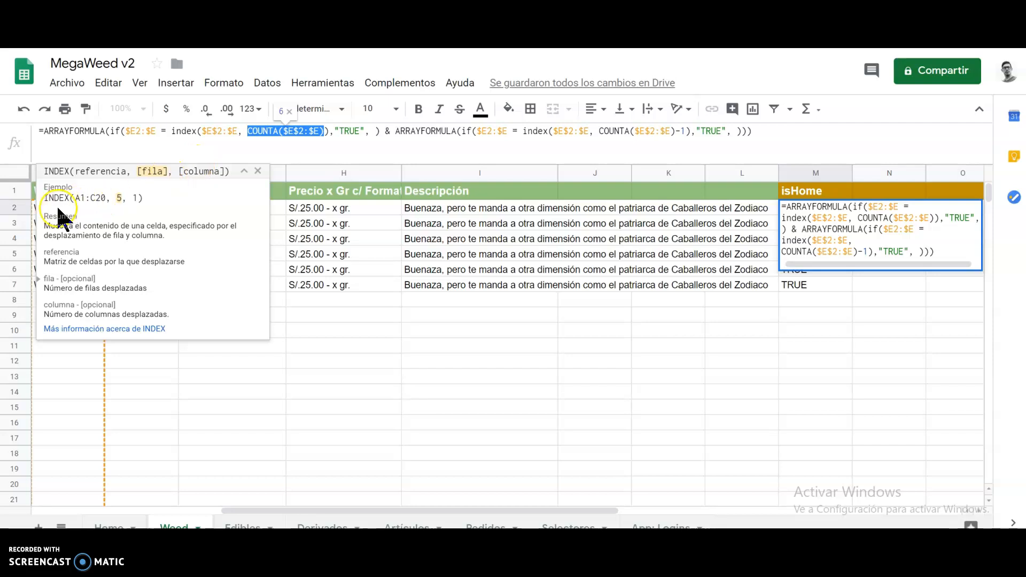
pyautogui.doubleClick(179, 131)
pyautogui.moveTo(205, 134); pyautogui.dragTo(330, 133)
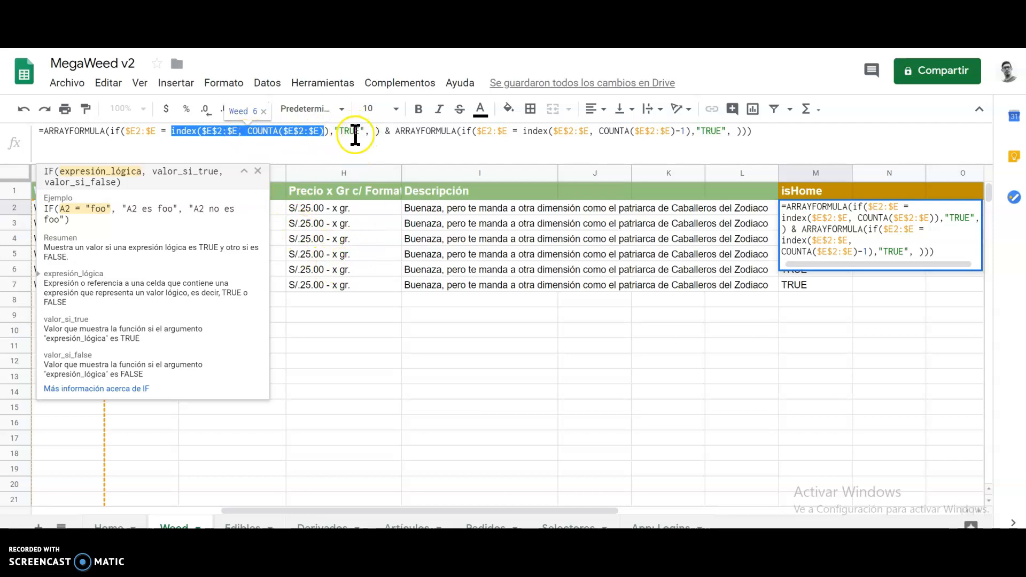
pyautogui.click(372, 132)
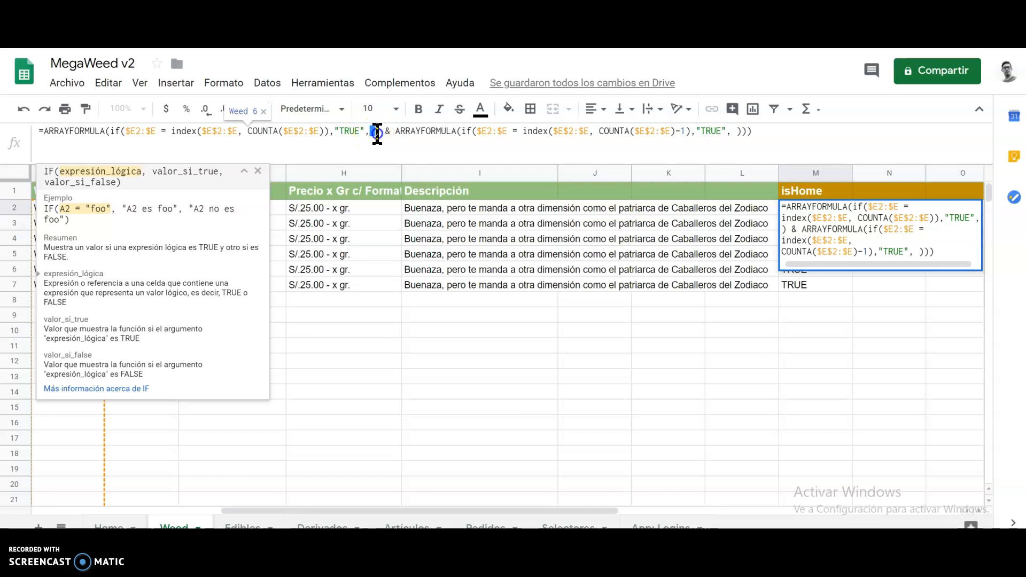
pyautogui.click(519, 393)
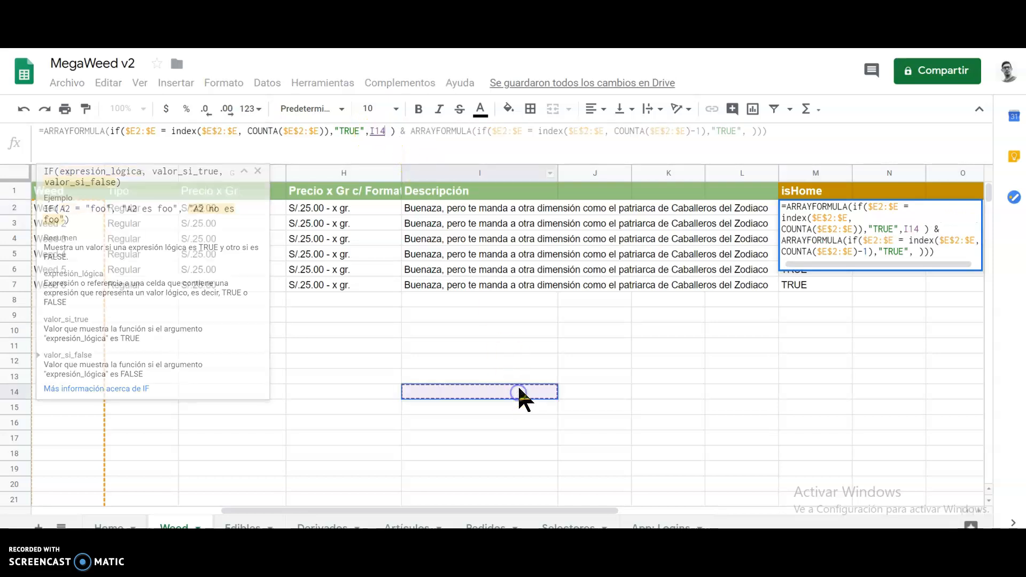
pyautogui.press('Escape')
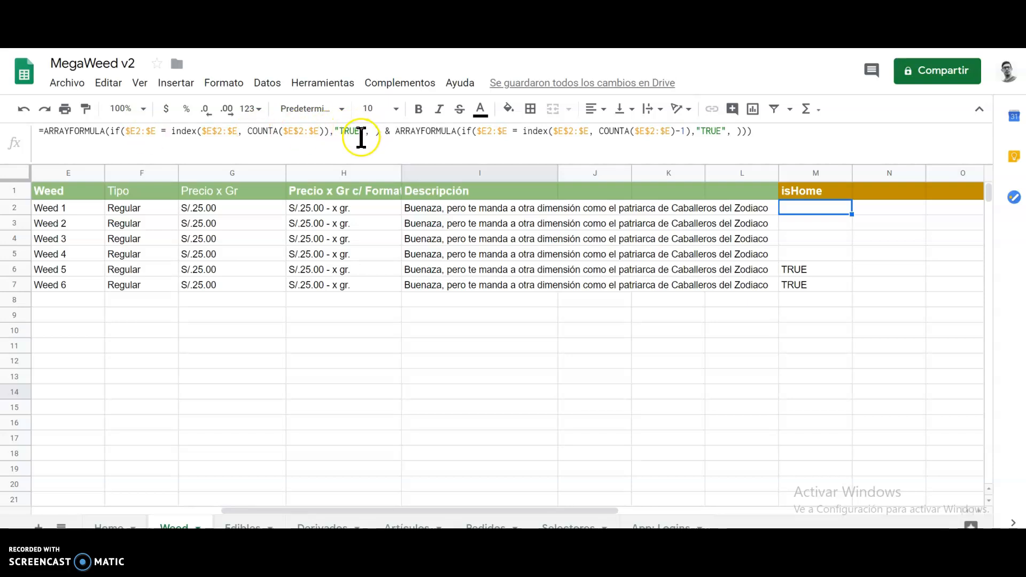
# Step: Check the isHome results in M7 and M6 against the array formula in M2
pyautogui.click(810, 287)
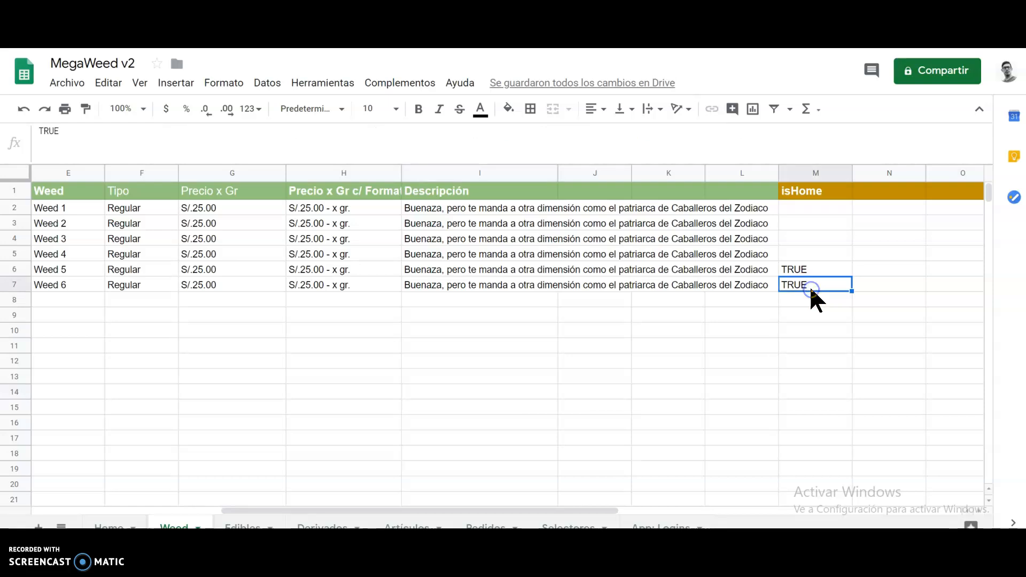
pyautogui.click(814, 271)
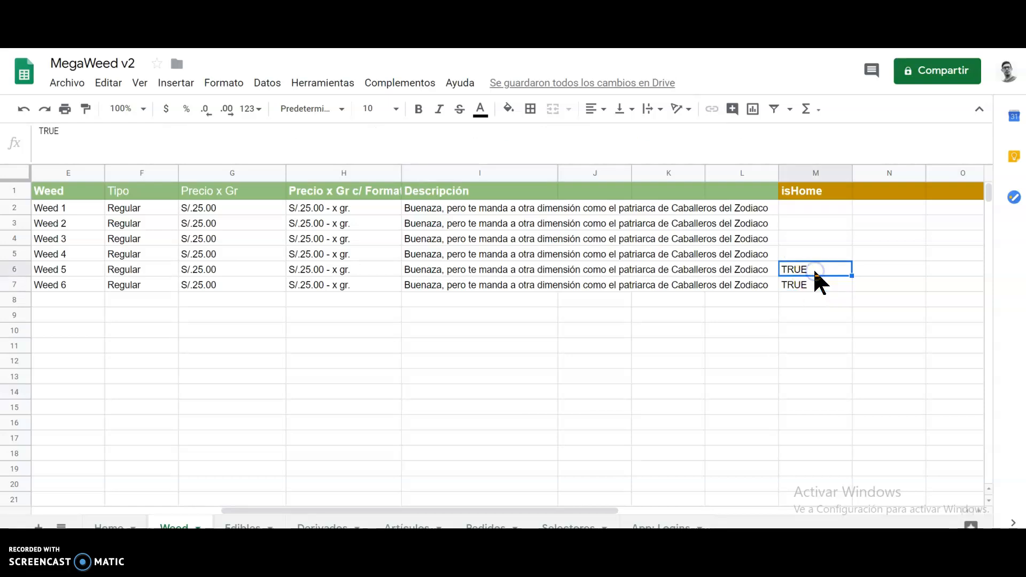
pyautogui.click(810, 206)
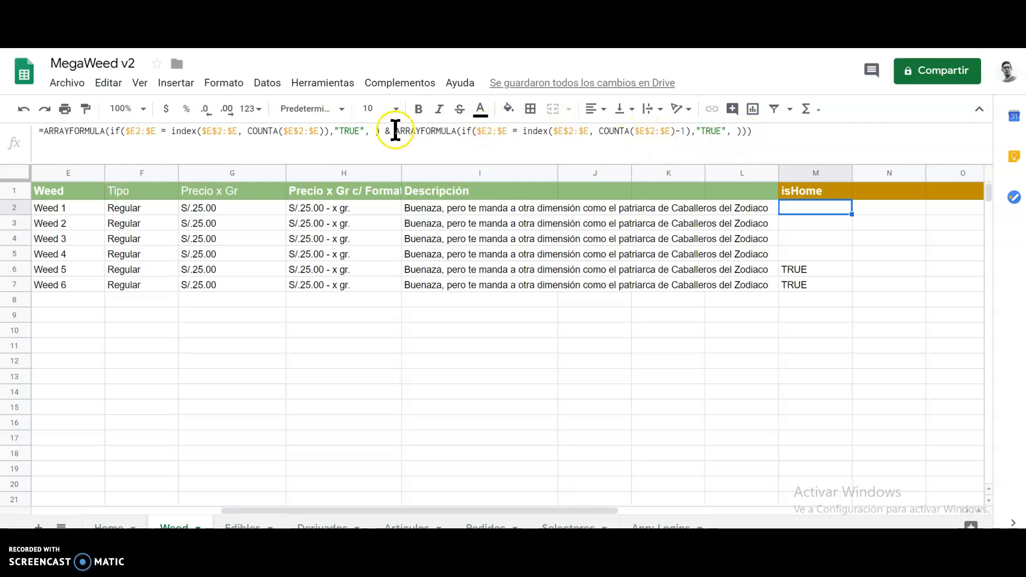
# Step: Extend M2's isHome formula with a copy of its last ARRAYFORMULA term, changing the COUNTA offset to -2
pyautogui.moveTo(384, 132); pyautogui.dragTo(742, 132)
pyautogui.hotkey('ctrl', 'c')
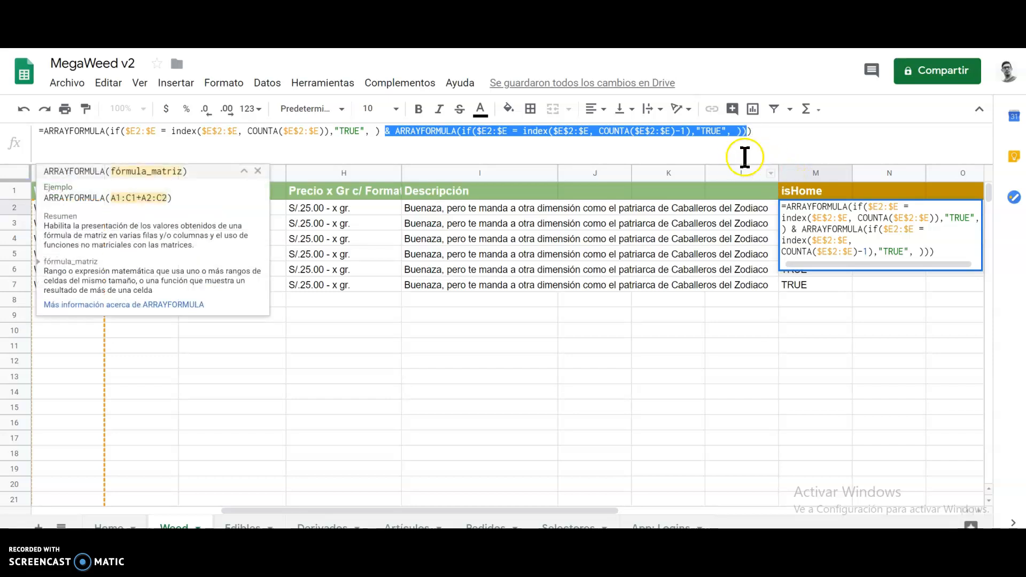
pyautogui.click(748, 134)
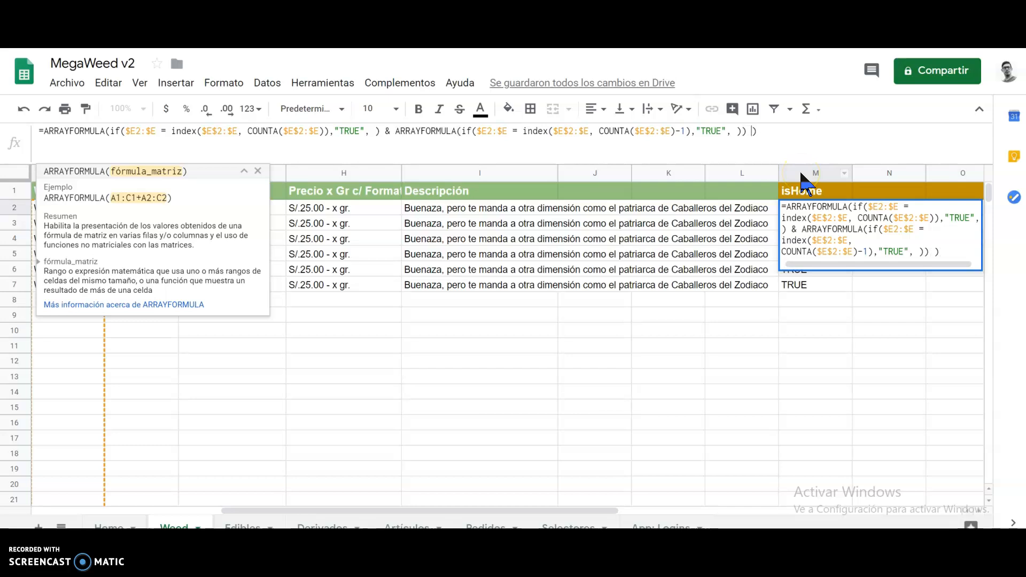
pyautogui.hotkey('ctrl', 'v')
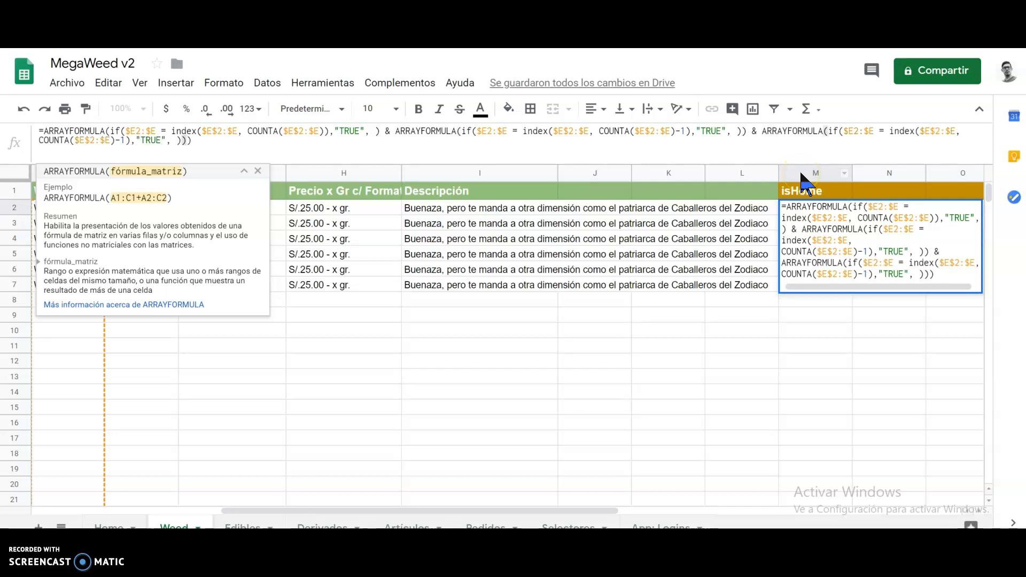
pyautogui.click(124, 146)
pyautogui.click(174, 160)
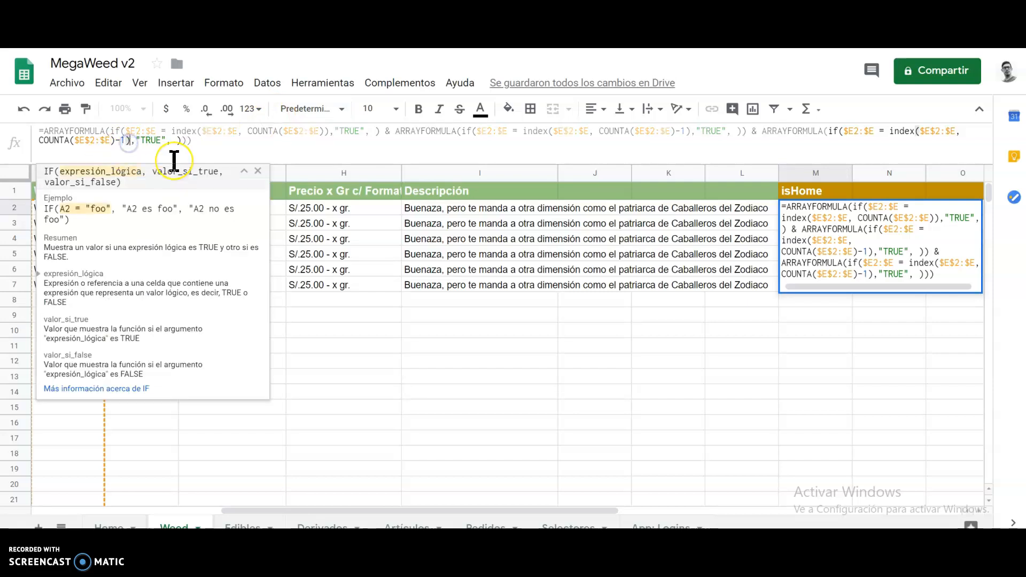
pyautogui.press('BackSpace')
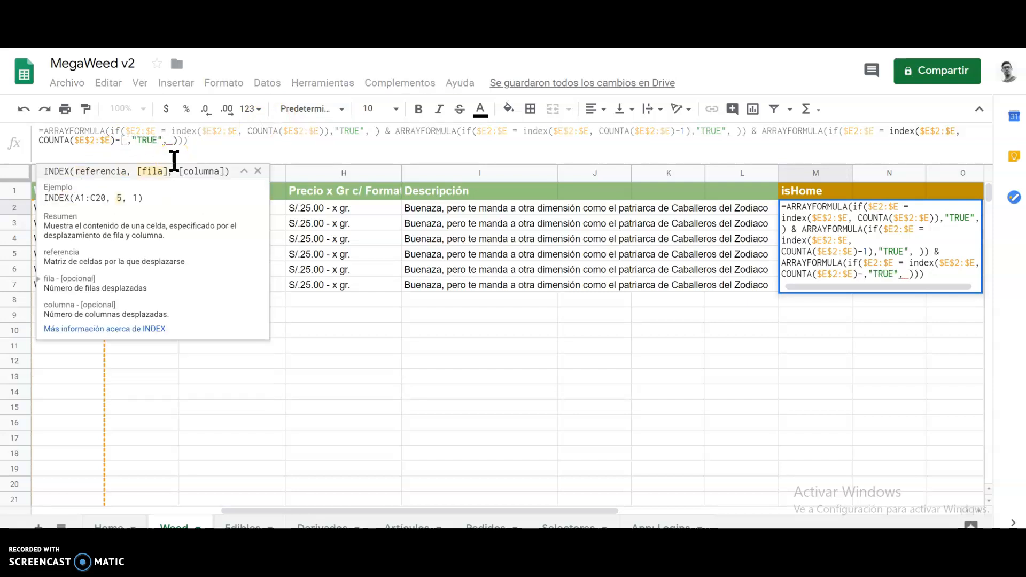
pyautogui.write('2)')
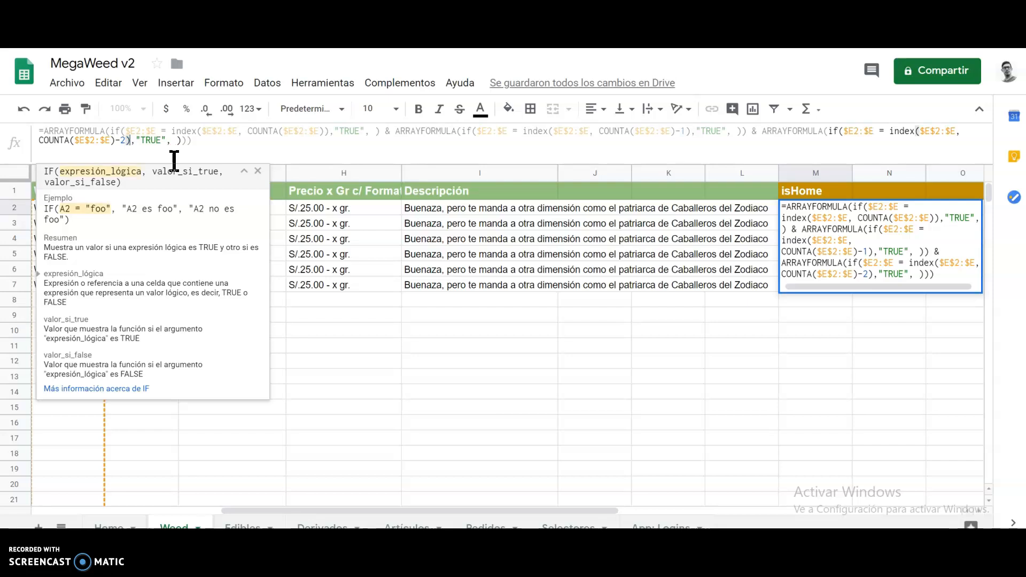
pyautogui.press('Return')
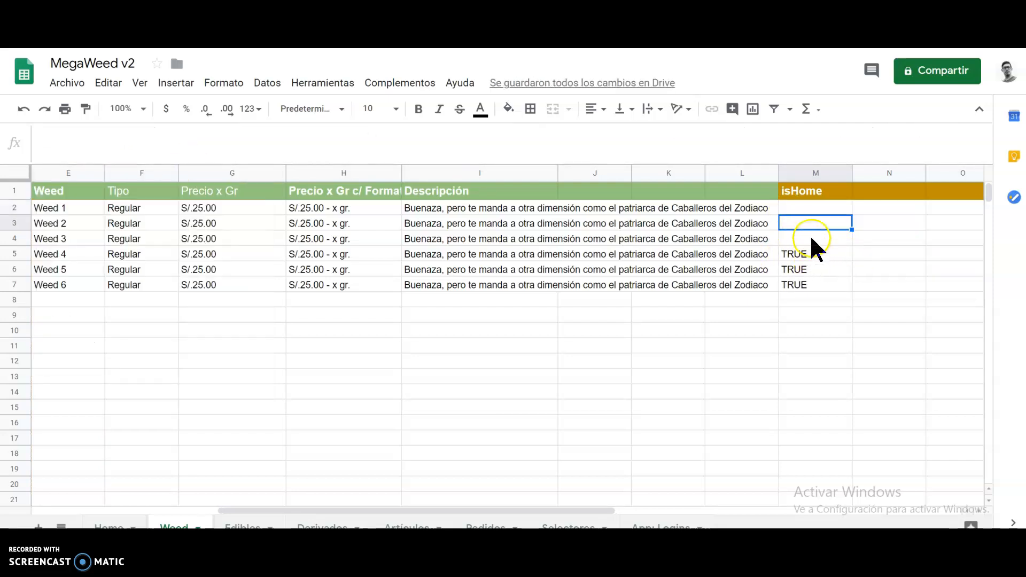
# Step: Append a fourth ARRAYFORMULA term to M2's isHome formula, with the COUNTA offset set to -3
pyautogui.click(810, 234)
pyautogui.click(801, 207)
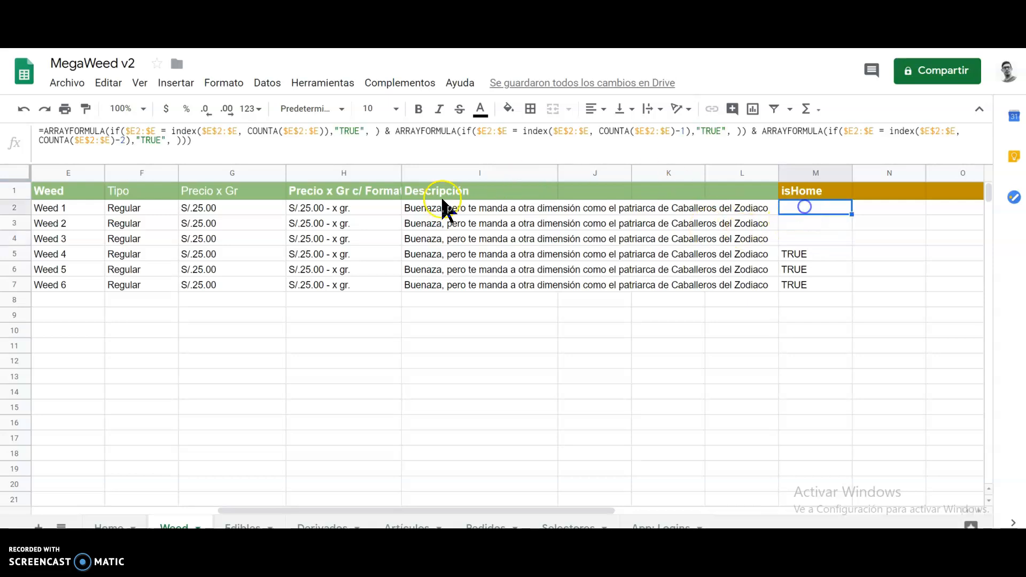
pyautogui.click(185, 141)
pyautogui.write(')')
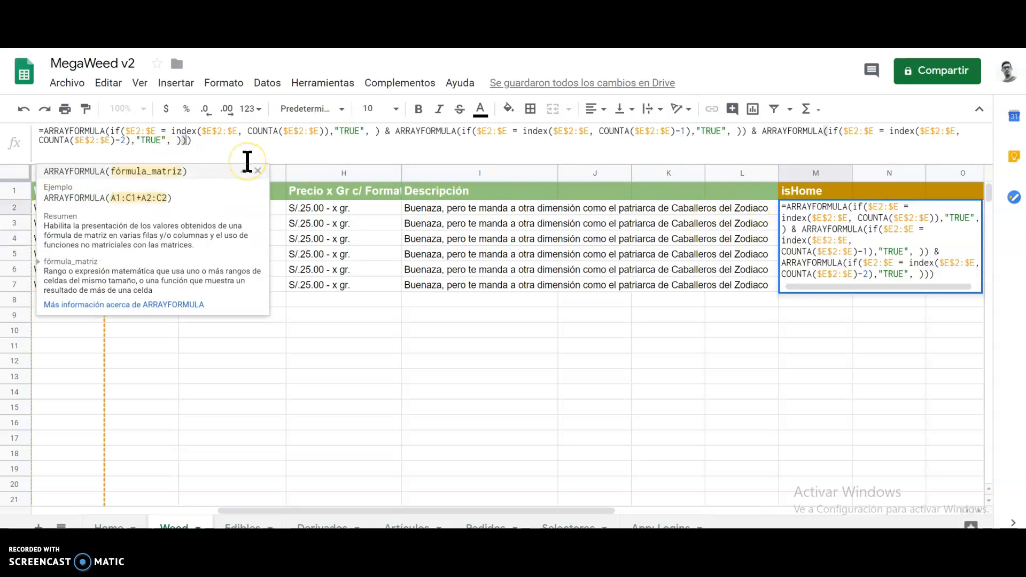
pyautogui.hotkey('ctrl', 'v')
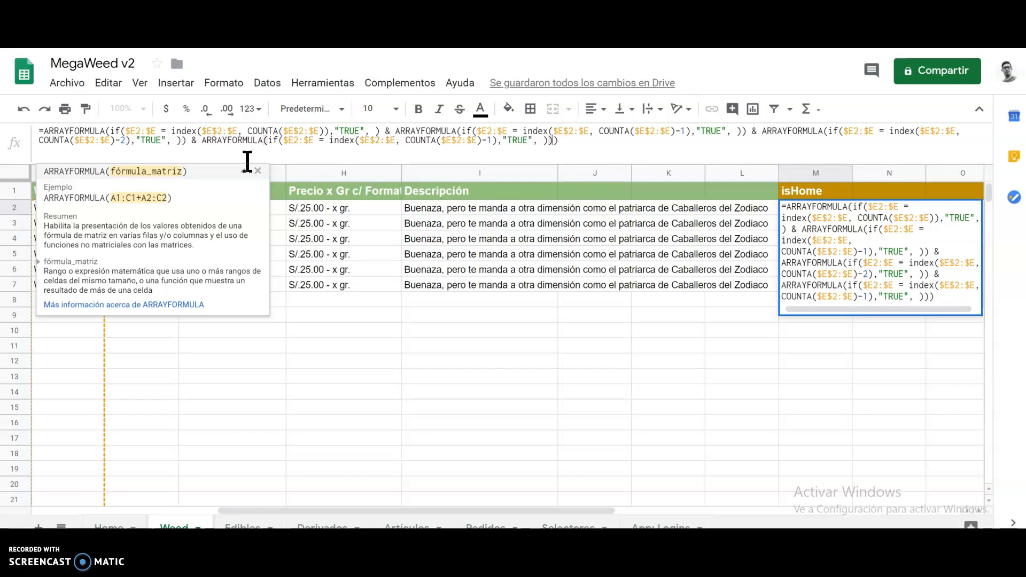
pyautogui.press('Left')
pyautogui.press('Left')
pyautogui.press('Left')
pyautogui.press('Left')
pyautogui.press('Left')
pyautogui.press('Left')
pyautogui.press('Left')
pyautogui.press('Left')
pyautogui.press('Left')
pyautogui.press('Left')
pyautogui.press('Left')
pyautogui.press('Left')
pyautogui.press('Left')
pyautogui.press('Left')
pyautogui.press('Left')
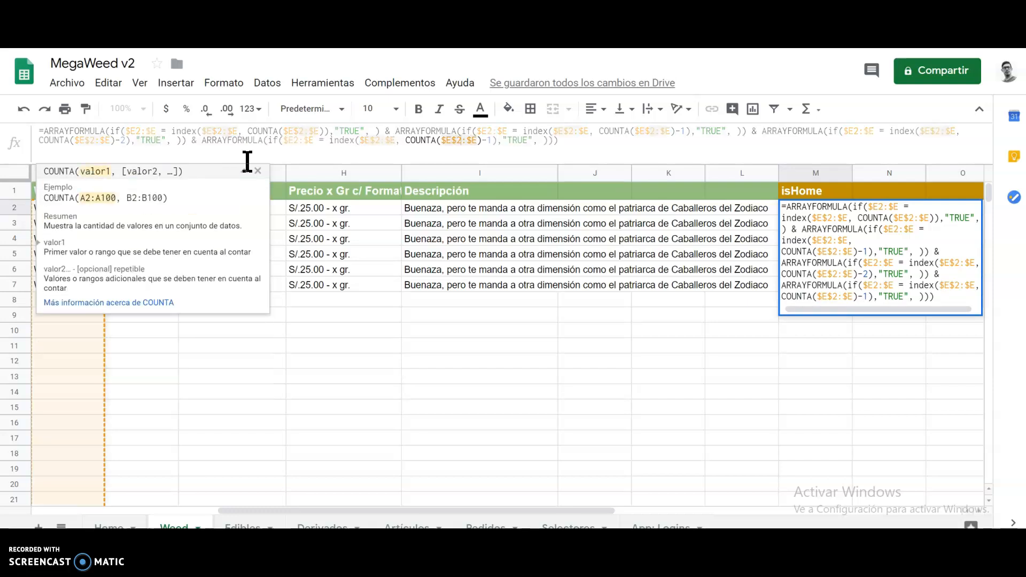
pyautogui.press('Right')
pyautogui.press('Right')
pyautogui.press('Right')
pyautogui.press('BackSpace')
pyautogui.write('3')
pyautogui.press('Return')
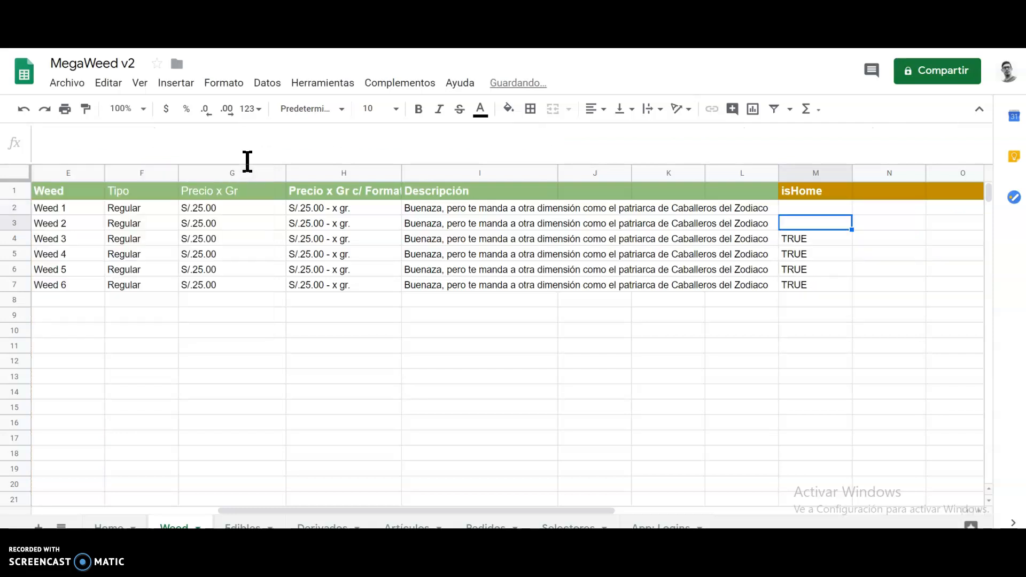
# Step: Check which rows the extended formula marks in the isHome column and compare them with the Weed entries
pyautogui.press('Down')
pyautogui.press('Down')
pyautogui.press('Down')
pyautogui.press('Up')
pyautogui.press('Up')
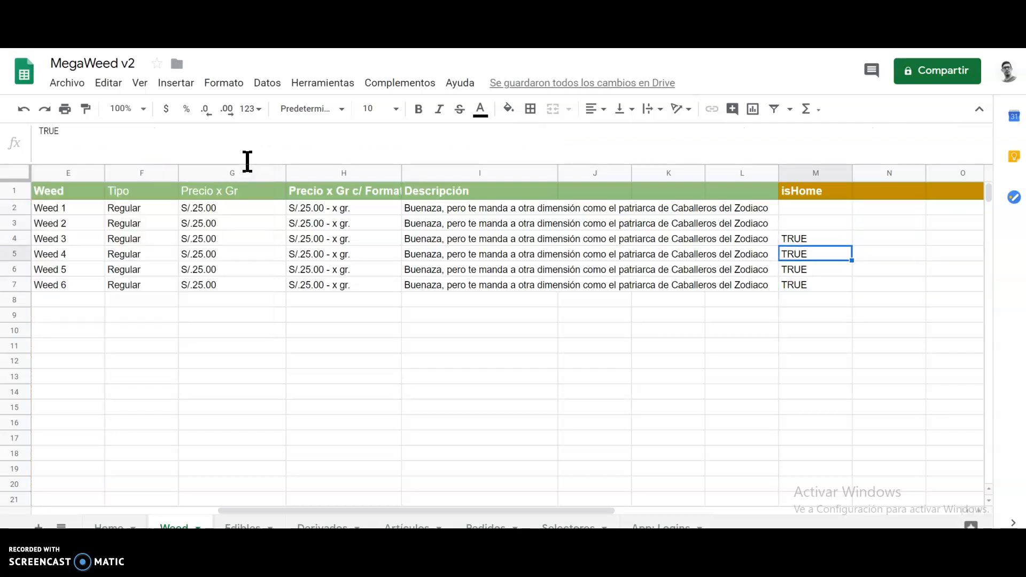
pyautogui.moveTo(348, 512)
pyautogui.mouseDown()
pyautogui.moveTo(202, 513)
pyautogui.moveTo(335, 512)
pyautogui.mouseUp()
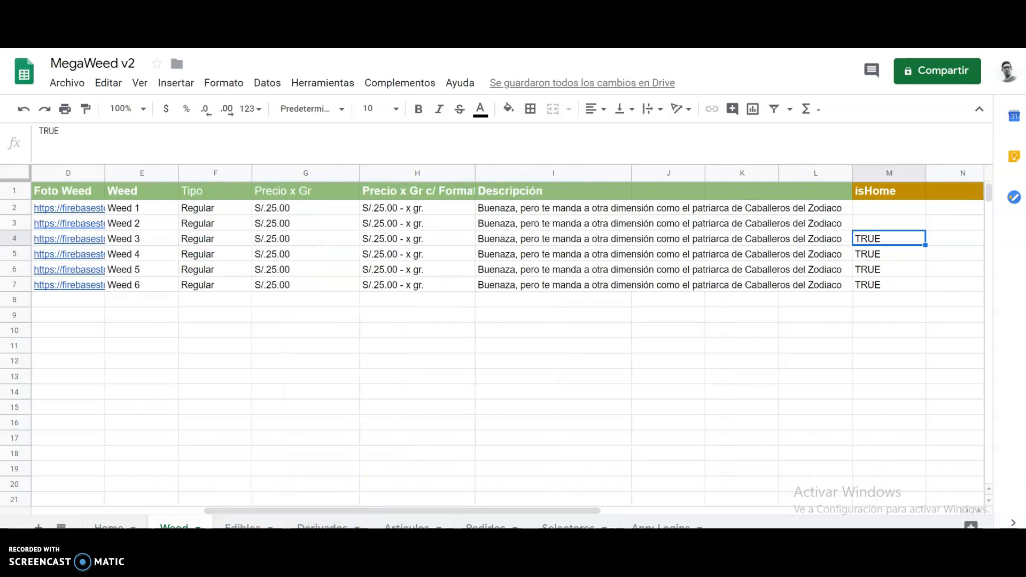
# Step: Switch to the Glide editor, reload the sheet and delete the Últimas Weed inline list from the Inicio screen
pyautogui.hotkey('ctrl', 'shift', 'Tab')
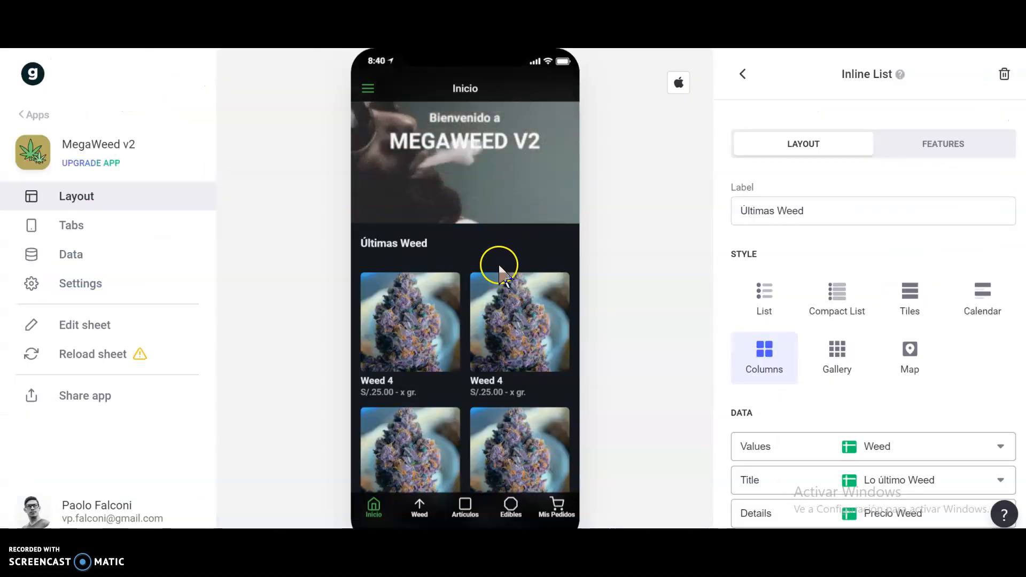
pyautogui.click(103, 356)
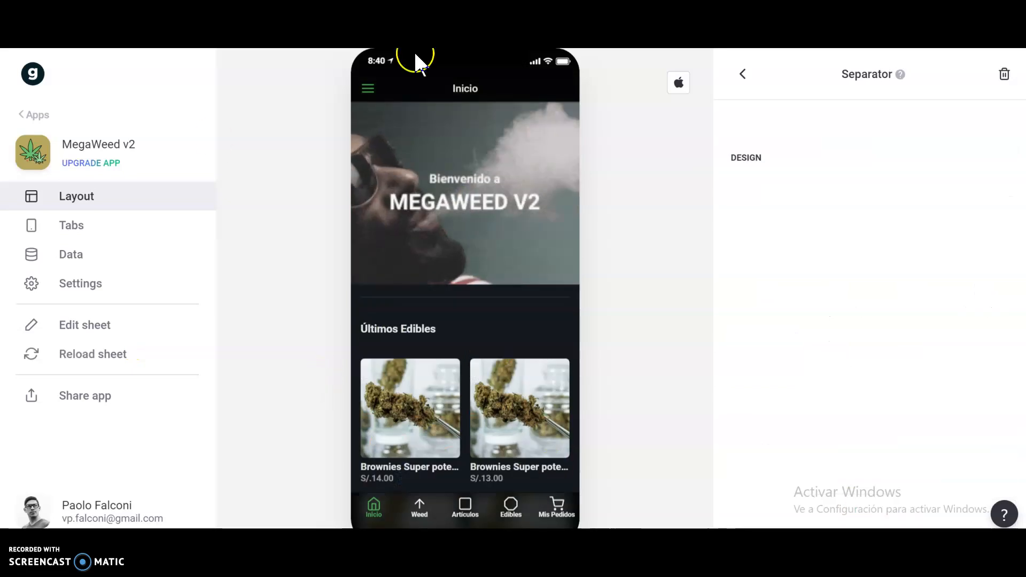
pyautogui.scroll(-3, 505, 299)
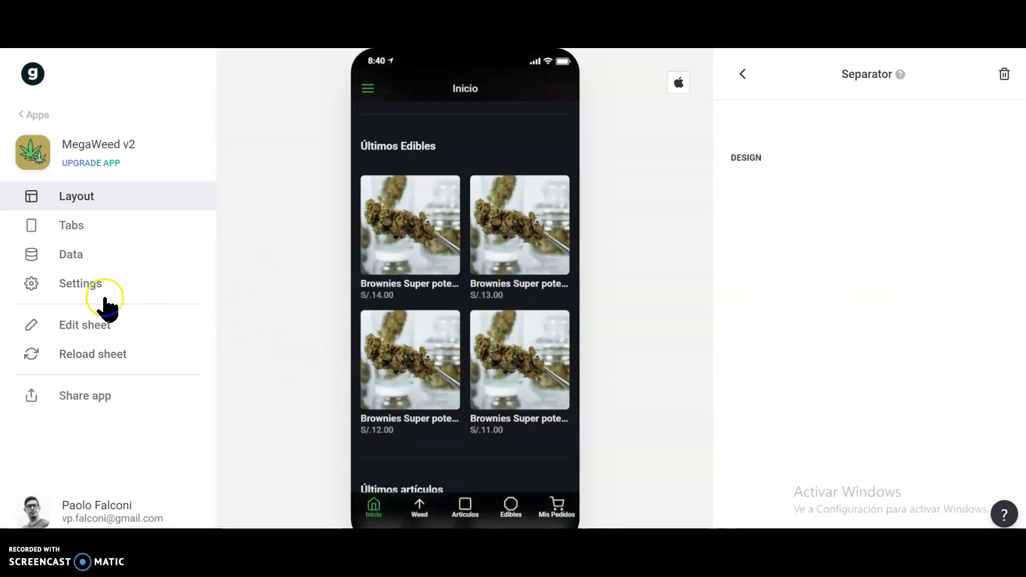
pyautogui.scroll(3, 458, 259)
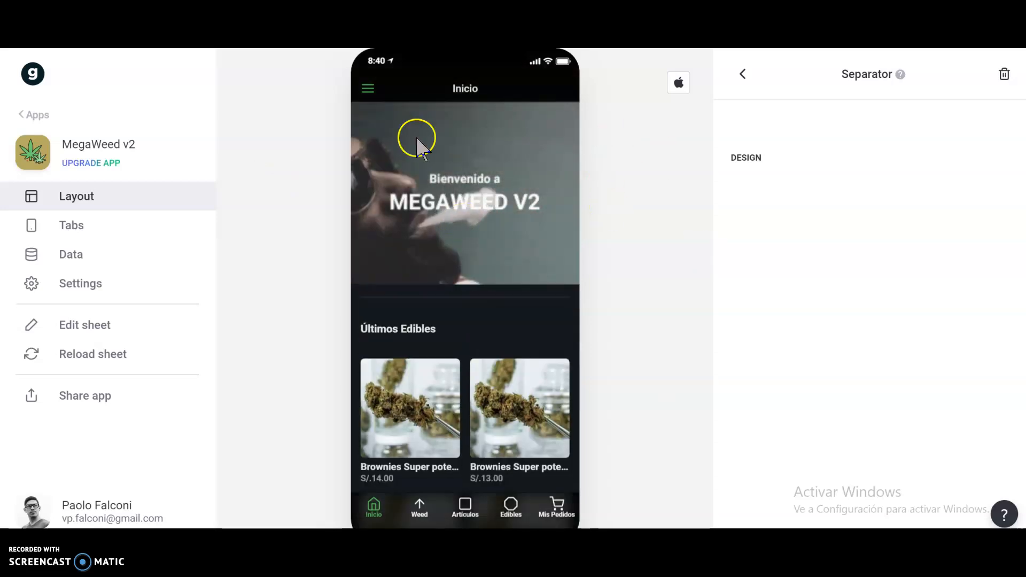
# Step: Open the Inicio screen's component list and review the remaining Edibles and Artículos lists in the preview
pyautogui.click(73, 199)
pyautogui.click(76, 224)
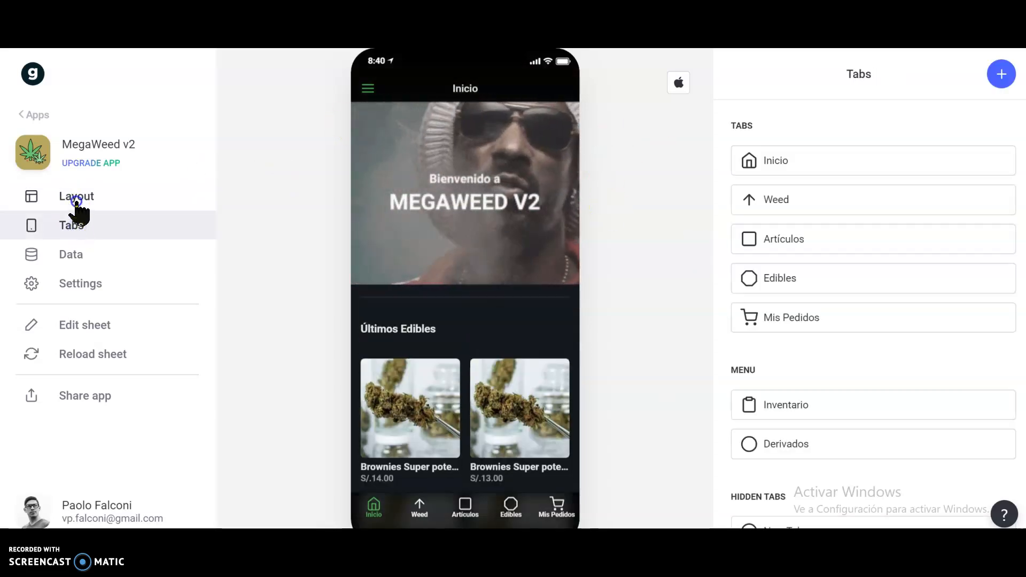
pyautogui.click(76, 200)
pyautogui.scroll(-3, 834, 299)
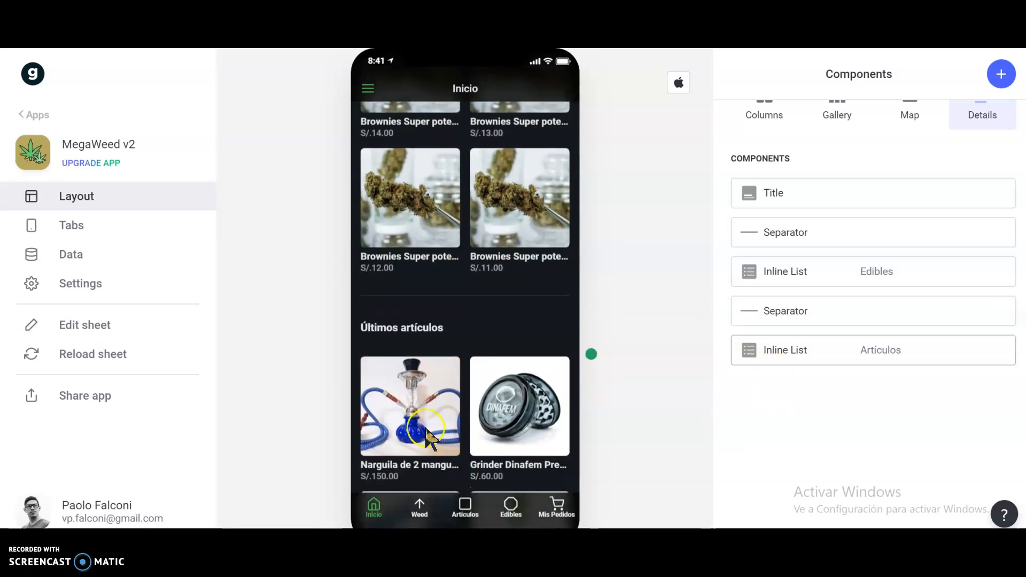
pyautogui.scroll(3, 446, 374)
pyautogui.scroll(3, 493, 314)
pyautogui.scroll(-3, 494, 310)
pyautogui.scroll(2, 493, 305)
pyautogui.scroll(-6, 489, 303)
pyautogui.scroll(-2, 428, 309)
pyautogui.scroll(5, 435, 305)
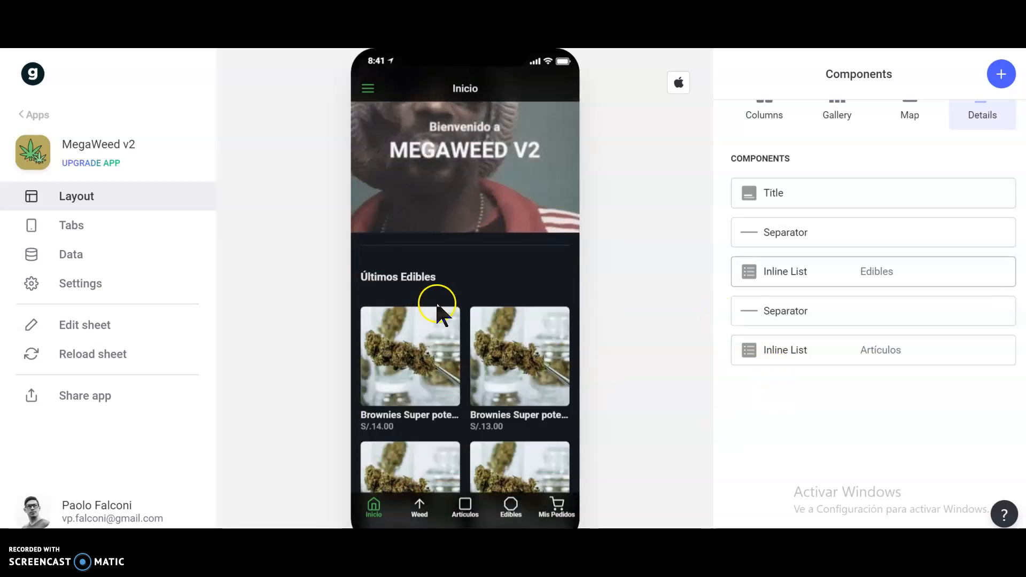
pyautogui.scroll(3, 889, 267)
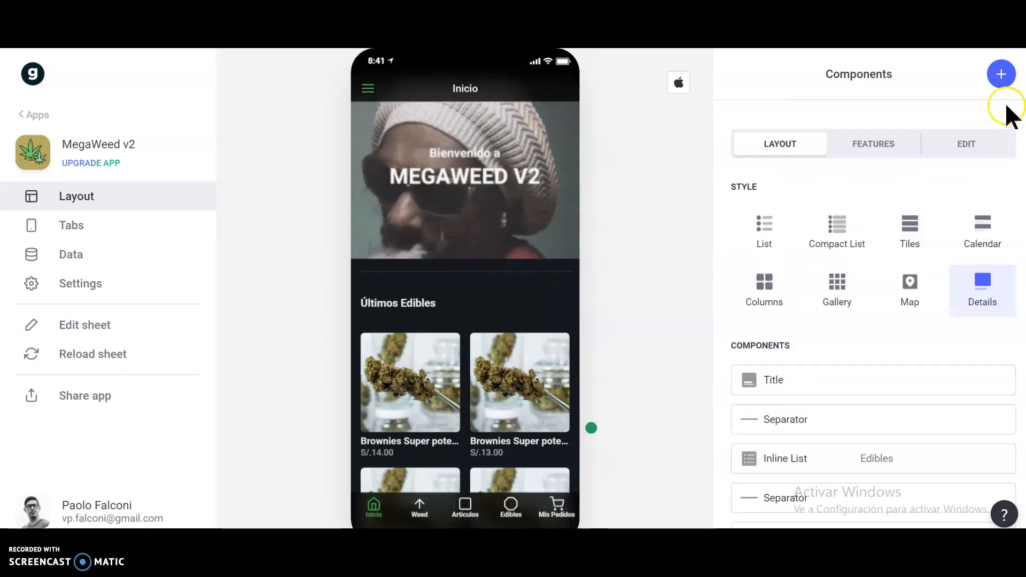
# Step: Add an Inline List component to the Inicio screen and set its style to Columns
pyautogui.click(1002, 75)
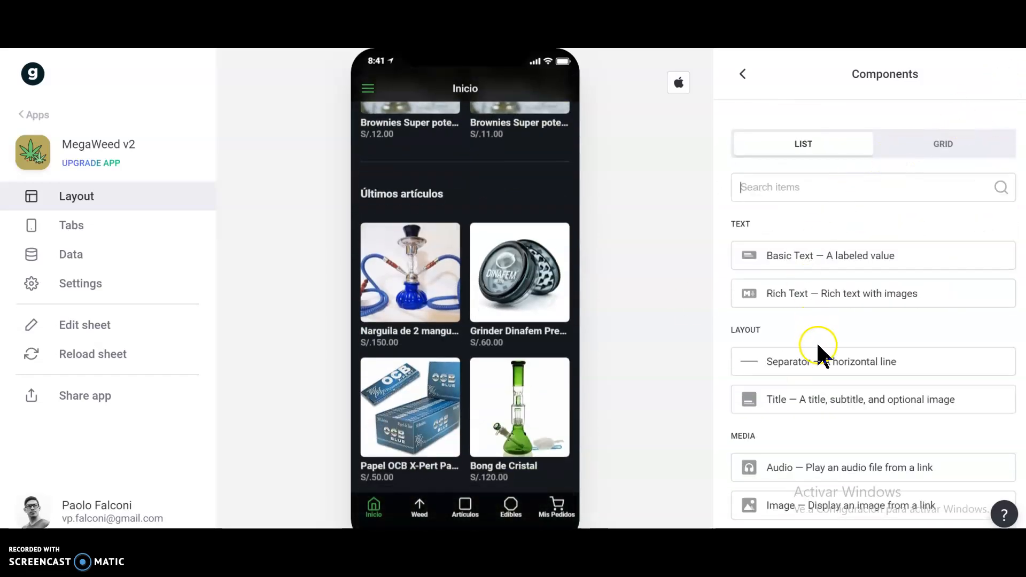
pyautogui.write('INLINE')
pyautogui.click(808, 255)
pyautogui.click(417, 394)
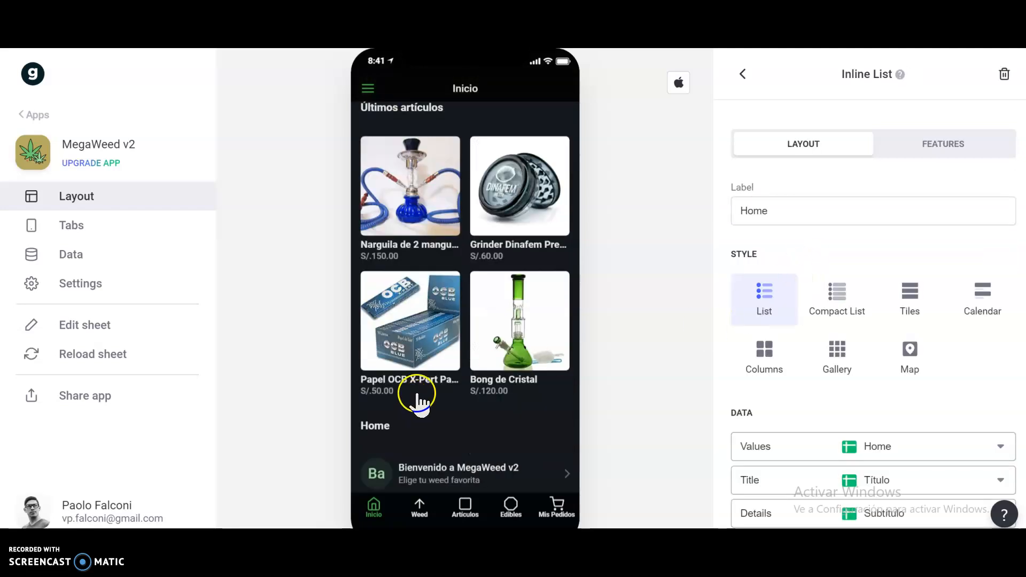
pyautogui.click(765, 357)
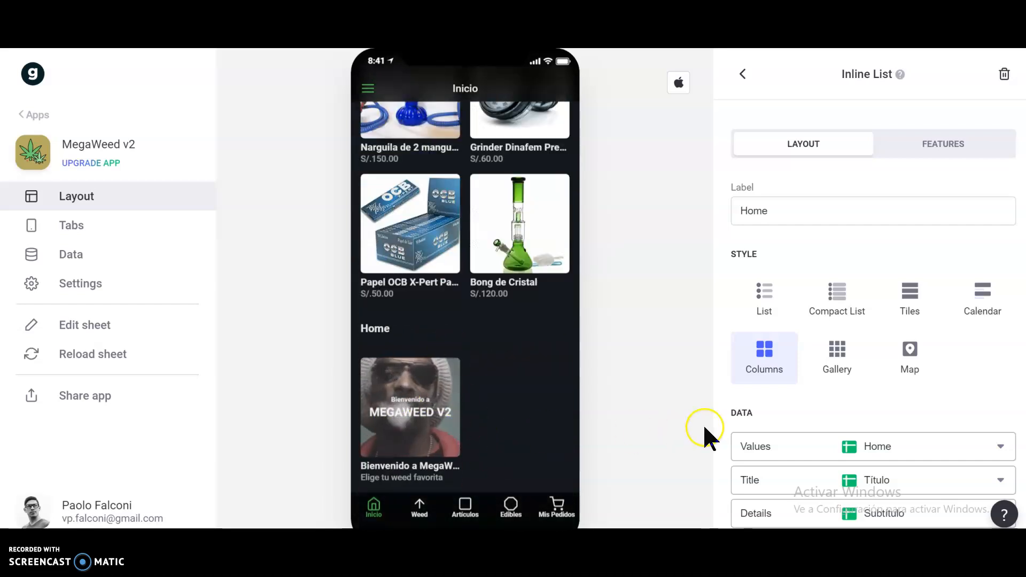
# Step: Set the new inline list's values to the Weed sheet and check its data fields
pyautogui.scroll(-3, 937, 411)
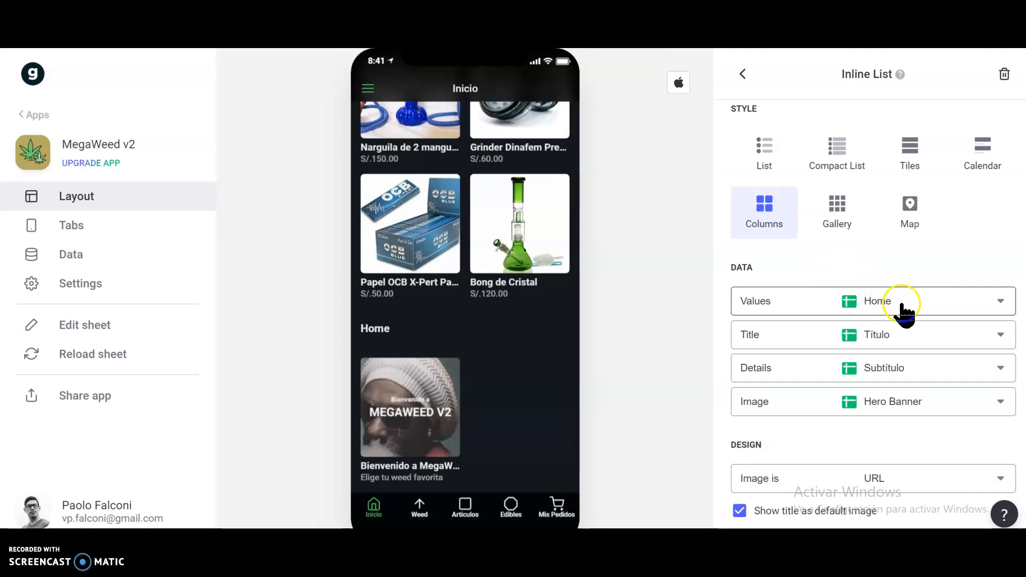
pyautogui.click(903, 310)
pyautogui.scroll(-2, 818, 374)
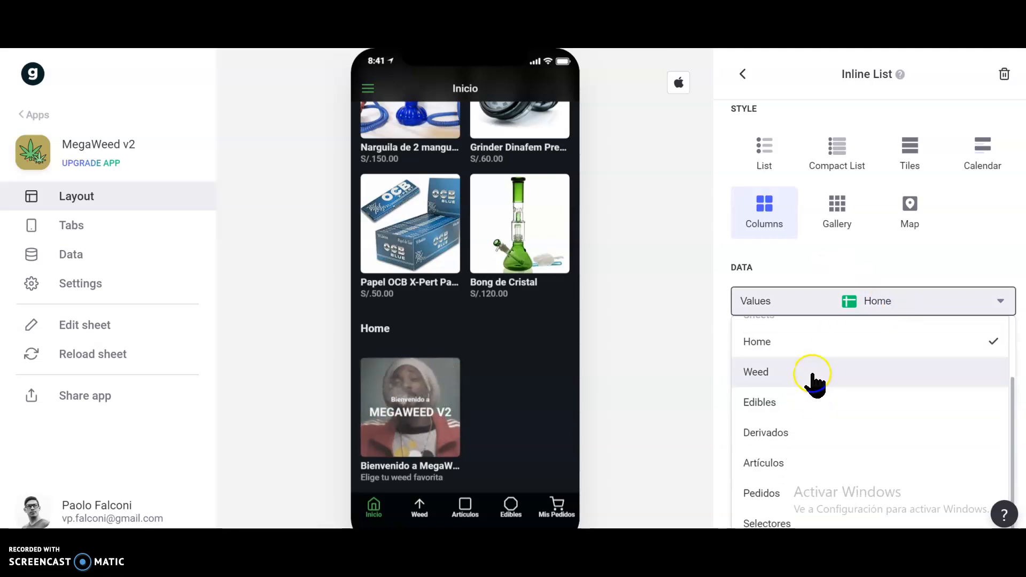
pyautogui.click(813, 372)
pyautogui.scroll(-5, 467, 407)
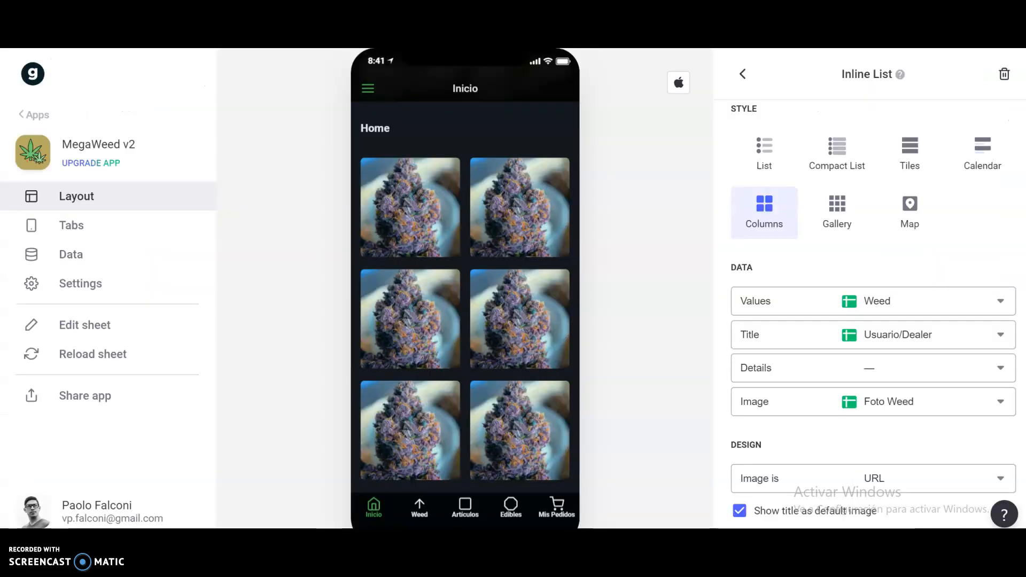
pyautogui.scroll(3, 543, 371)
pyautogui.scroll(-3, 542, 372)
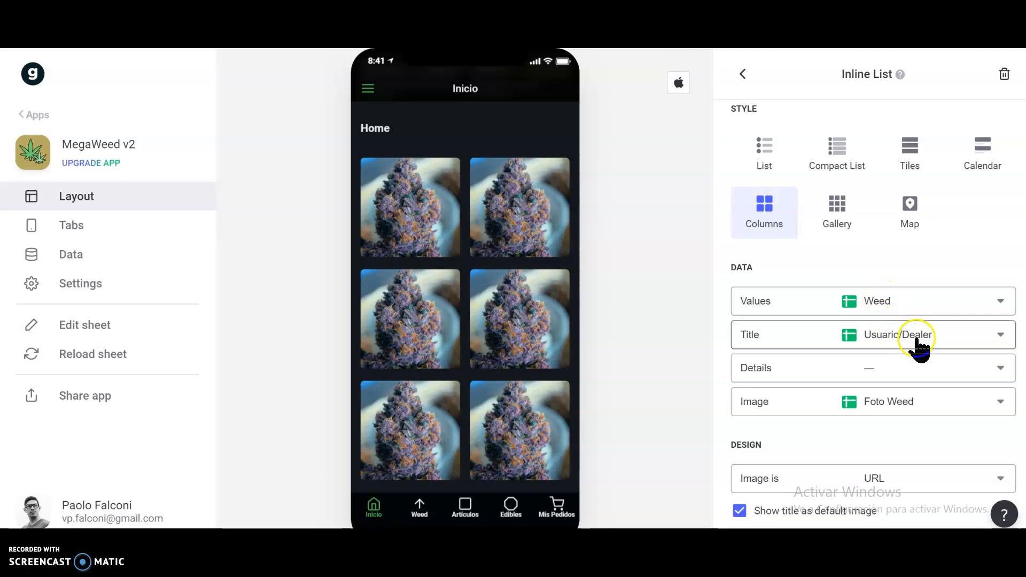
# Step: Add a filter on the isHome column to the new inline list
pyautogui.scroll(3, 855, 288)
pyautogui.click(959, 147)
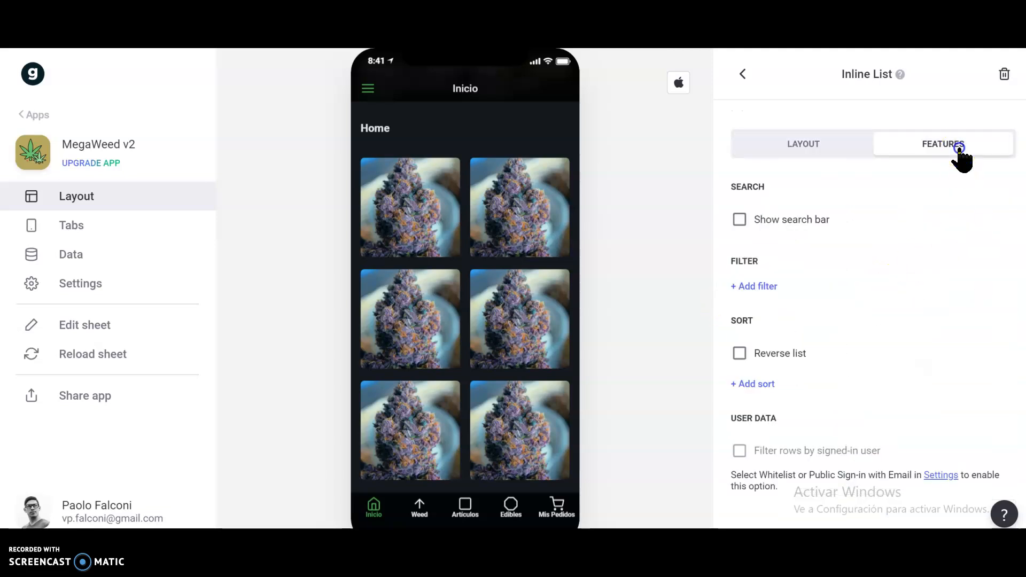
pyautogui.click(748, 287)
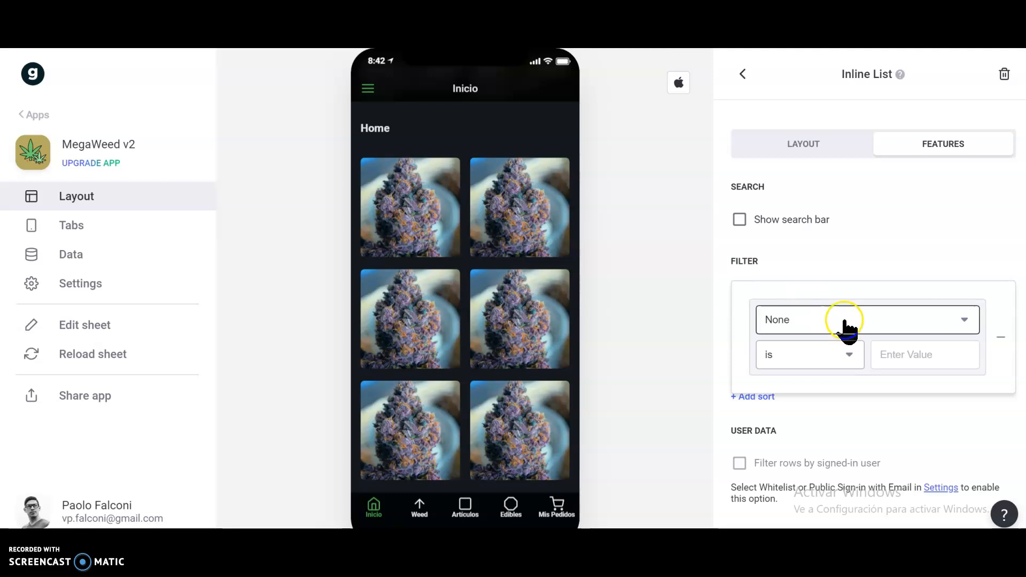
pyautogui.click(847, 323)
pyautogui.scroll(-3, 808, 267)
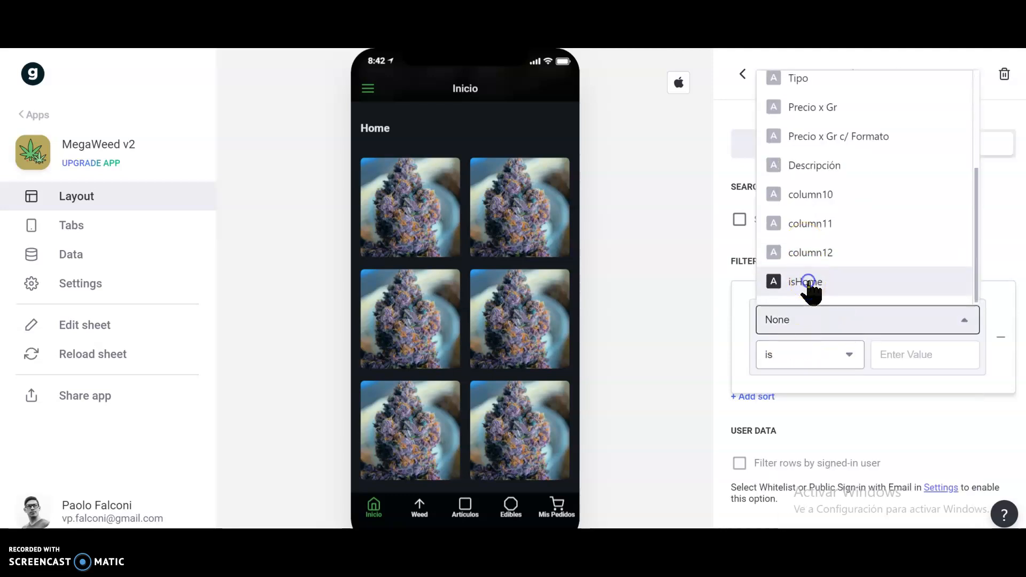
pyautogui.click(808, 281)
# Step: Set the isHome filter's comparison value to TRUE
pyautogui.click(917, 355)
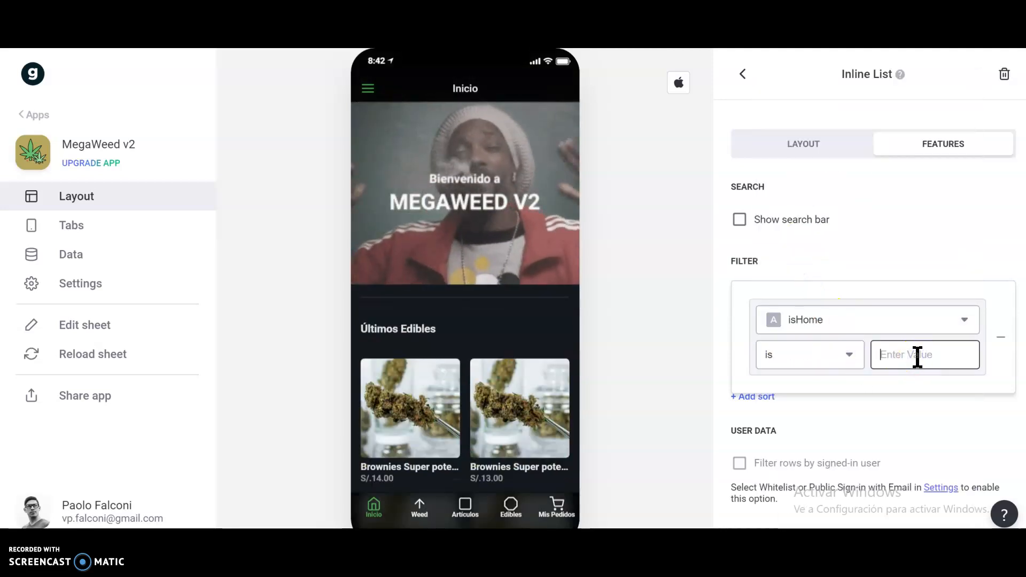
pyautogui.write('tred')
pyautogui.press('BackSpace')
pyautogui.press('BackSpace')
pyautogui.press('BackSpace')
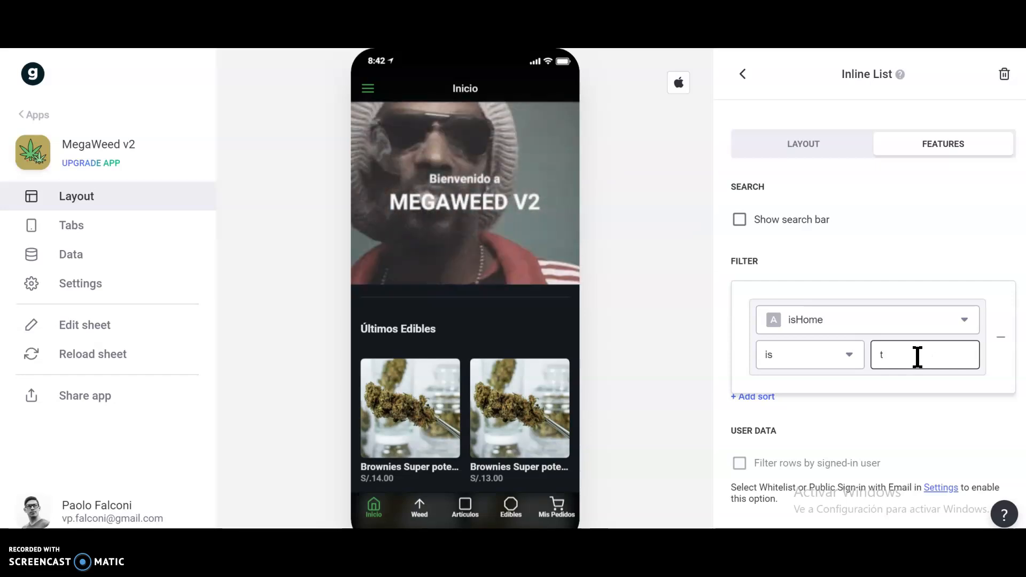
pyautogui.press('BackSpace')
pyautogui.write('TRUE')
pyautogui.click(936, 405)
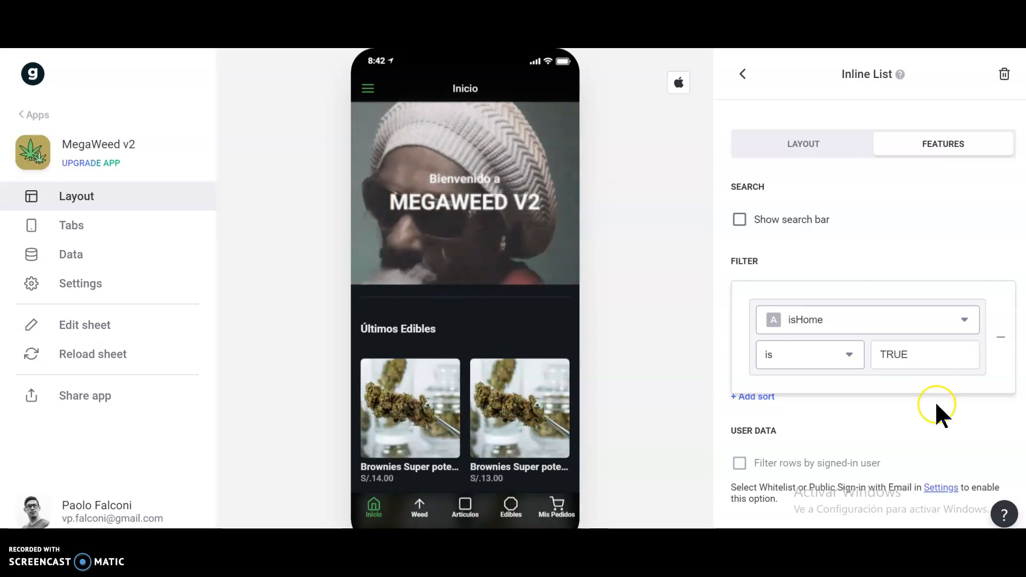
# Step: Open each of the four entries in the Home inline list of the app preview and return to Inicio after each
pyautogui.scroll(-10, 473, 366)
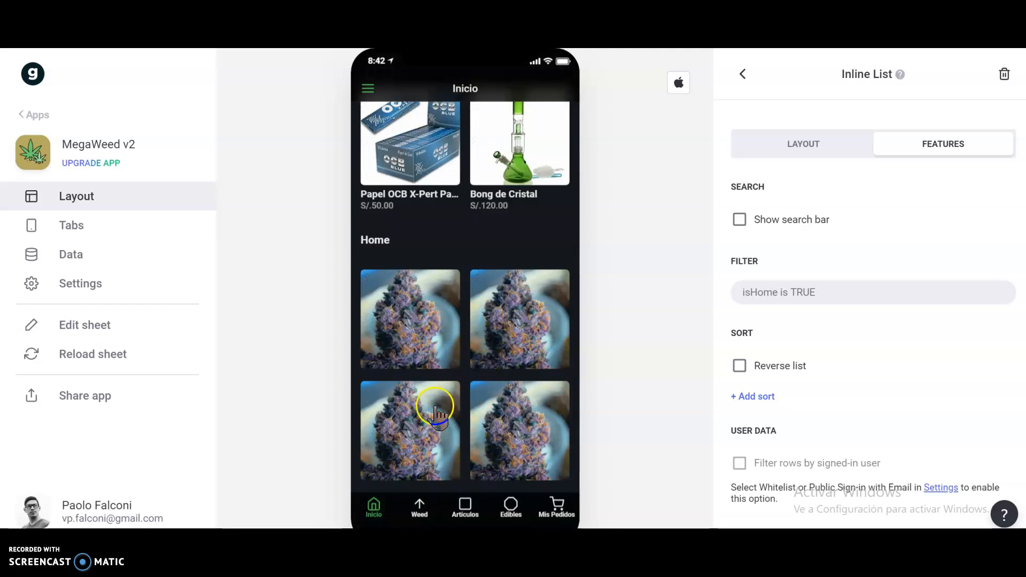
pyautogui.click(403, 343)
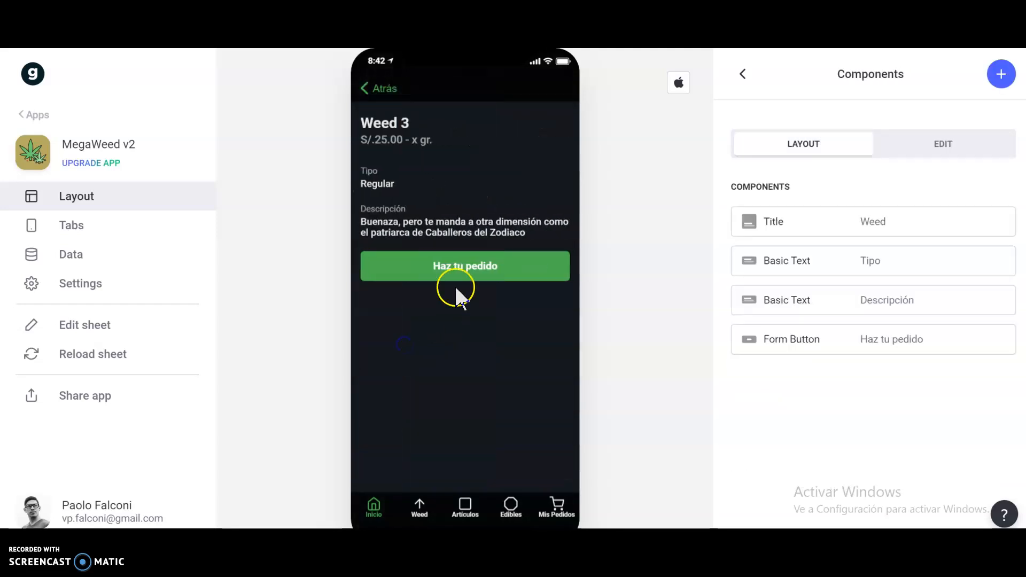
pyautogui.click(368, 91)
pyautogui.click(499, 340)
pyautogui.click(350, 88)
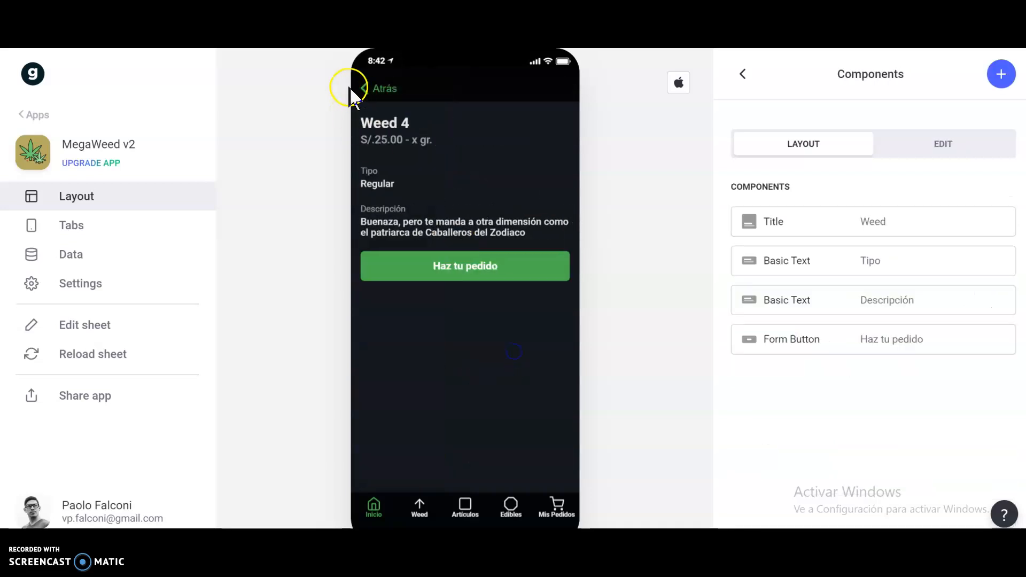
pyautogui.click(423, 451)
pyautogui.click(369, 90)
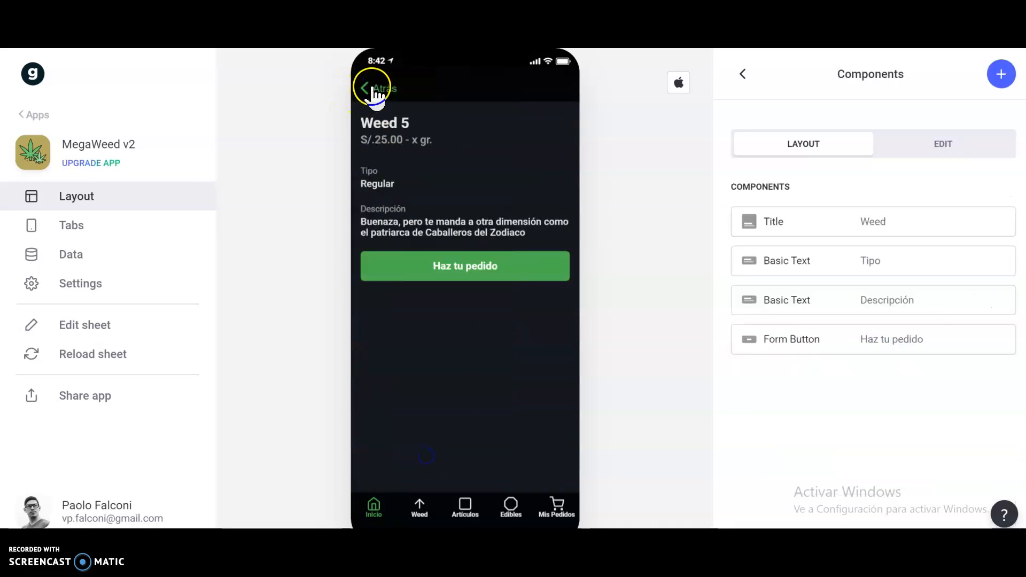
pyautogui.click(481, 388)
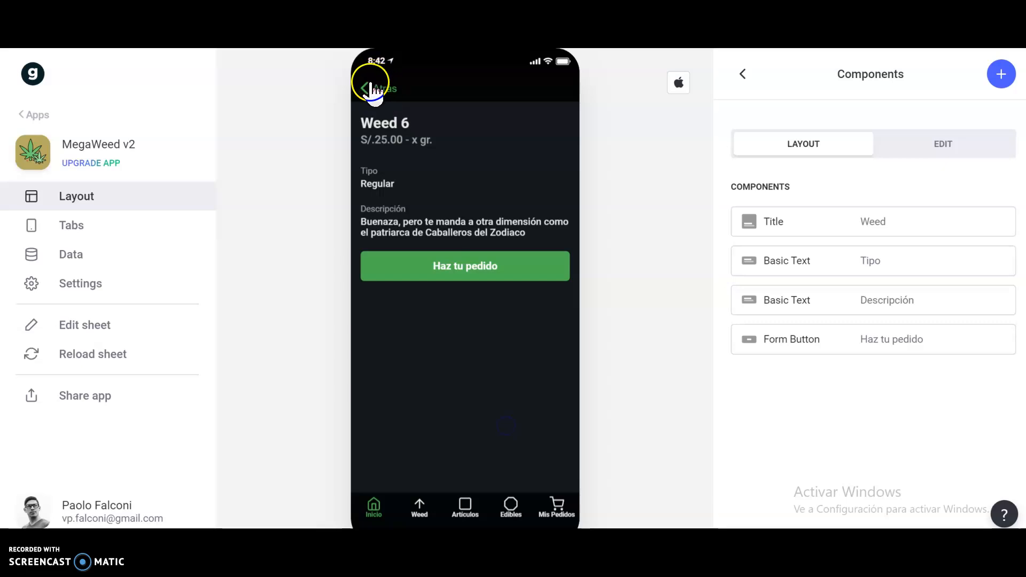
pyautogui.click(368, 90)
# Step: Set the new inline list's title field to the Weed column
pyautogui.click(914, 366)
pyautogui.scroll(-5, 914, 368)
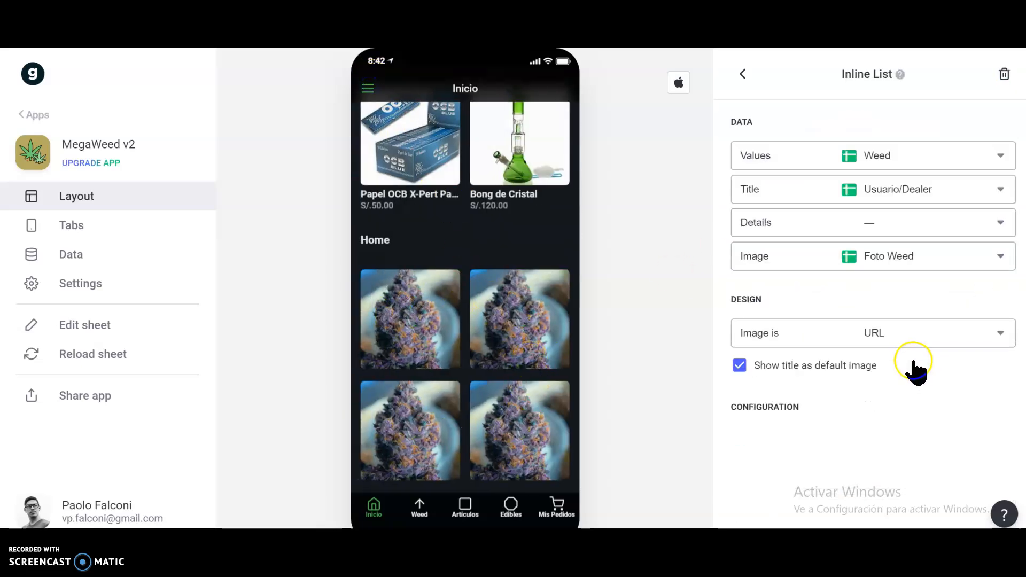
pyautogui.click(914, 191)
pyautogui.click(793, 370)
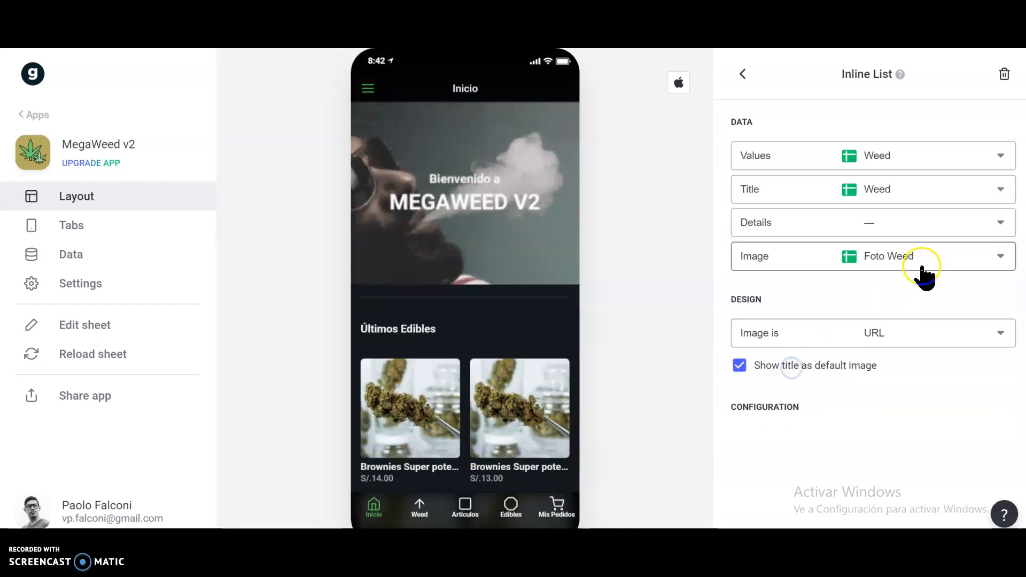
# Step: Set the inline list's details field to Precio x Gr c/ Formato and check the entries in the preview
pyautogui.click(924, 222)
pyautogui.scroll(-4, 796, 406)
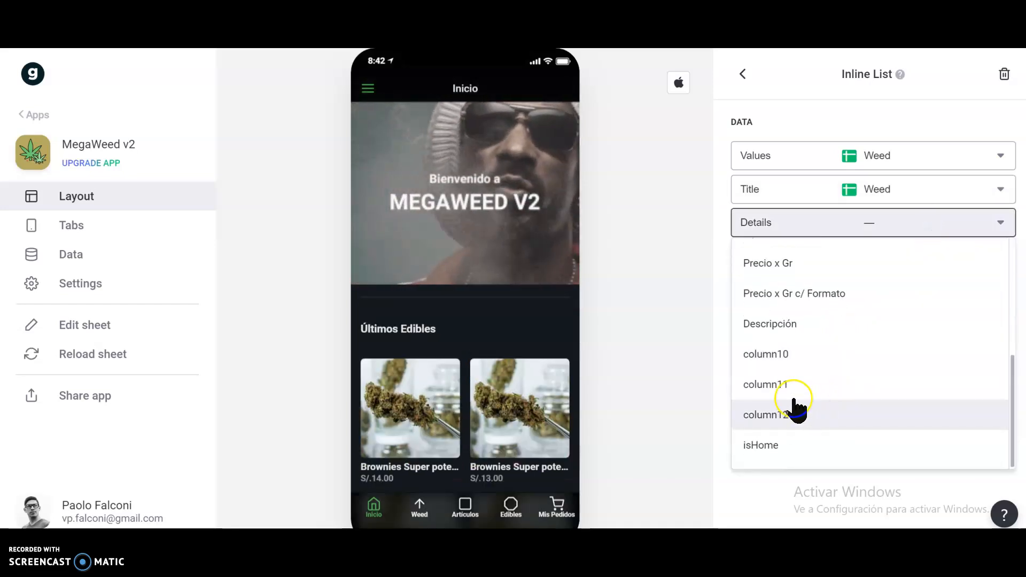
pyautogui.click(823, 297)
pyautogui.scroll(-10, 449, 408)
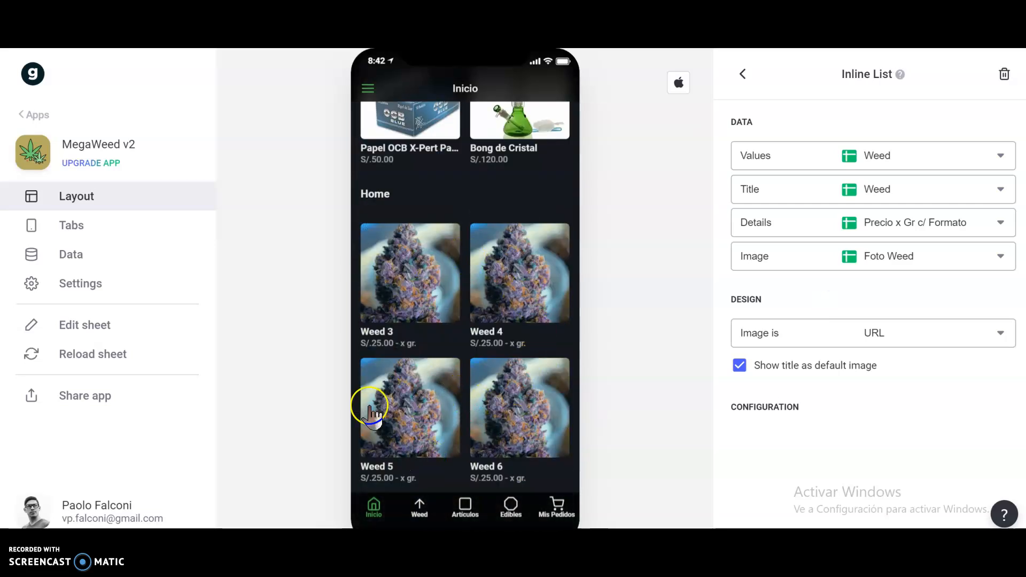
# Step: Change the inline list's label from Home to "Últimas Weed"
pyautogui.scroll(5, 876, 302)
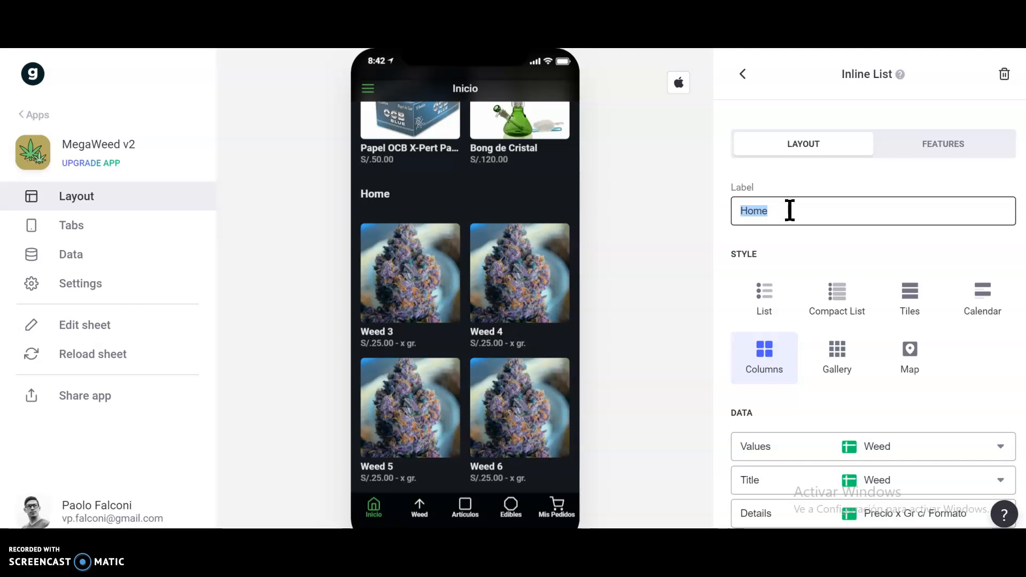
pyautogui.write('ÚL')
pyautogui.press('BackSpace')
pyautogui.press('BackSpace')
pyautogui.write('´Ñlt')
pyautogui.press('BackSpace')
pyautogui.press('BackSpace')
pyautogui.press('BackSpace')
pyautogui.press('BackSpace')
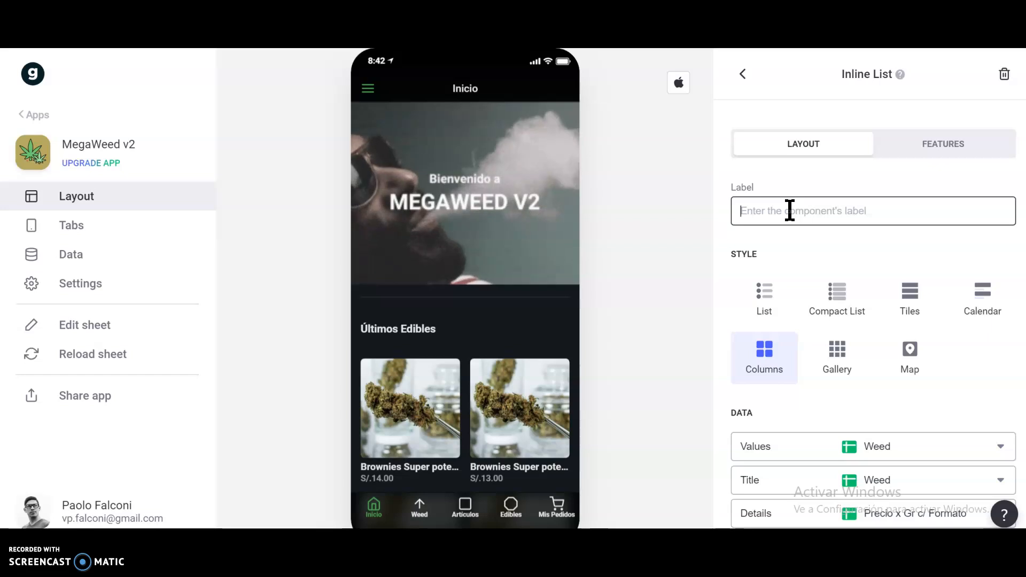
pyautogui.write('ÑúLTIMA')
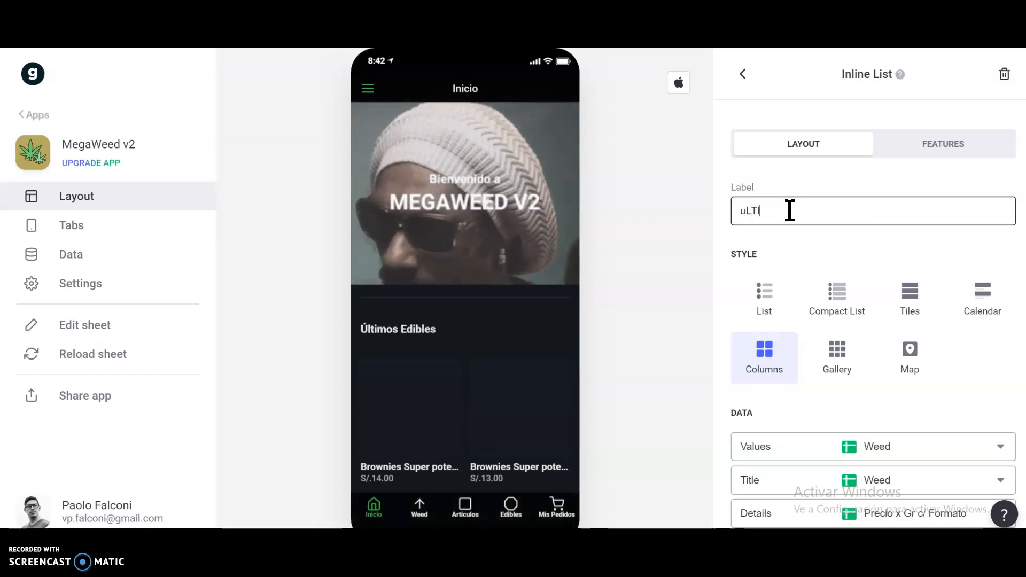
pyautogui.press('BackSpace')
pyautogui.press('BackSpace')
pyautogui.press('BackSpace')
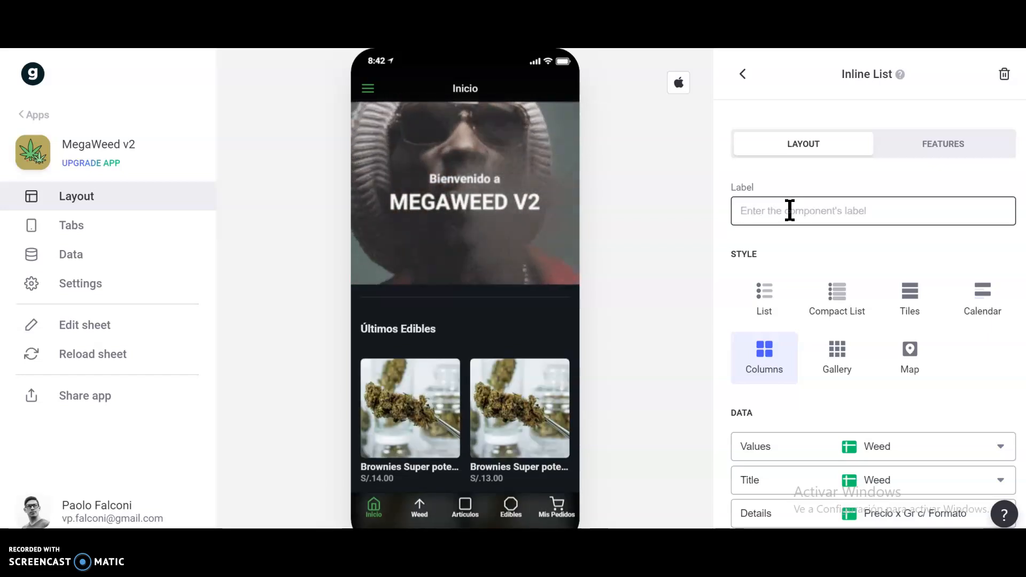
pyautogui.write('Últimas Weed')
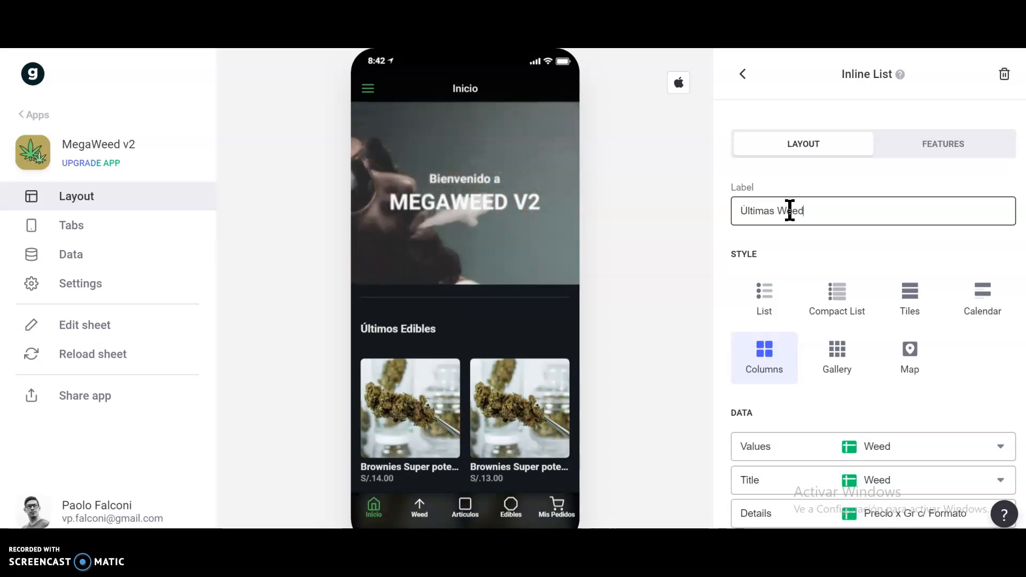
# Step: Check the Últimas Weed list in the app preview, opening the Weed 5 entry and returning to Inicio
pyautogui.scroll(-5, 497, 334)
pyautogui.scroll(-5, 495, 334)
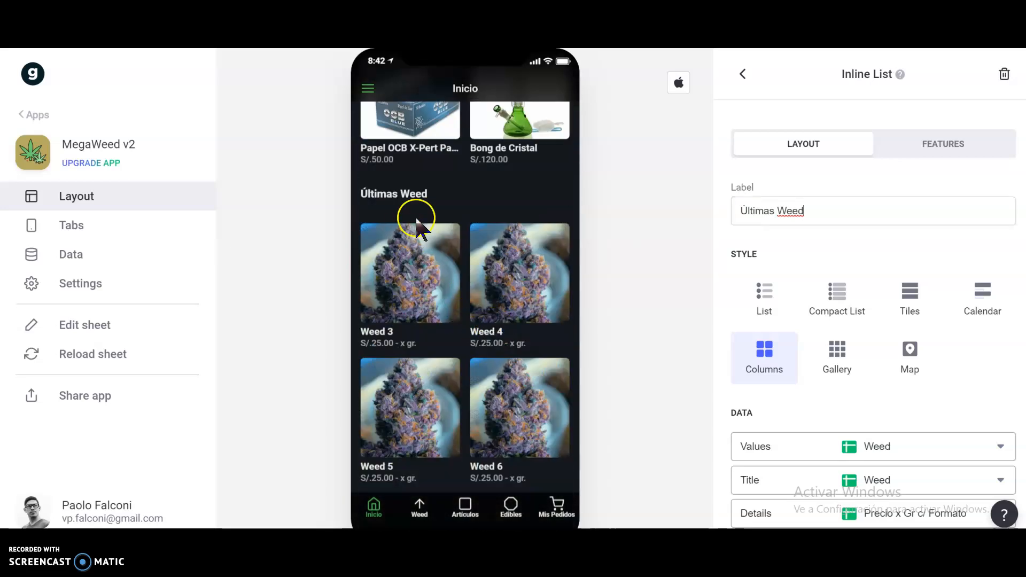
pyautogui.click(421, 401)
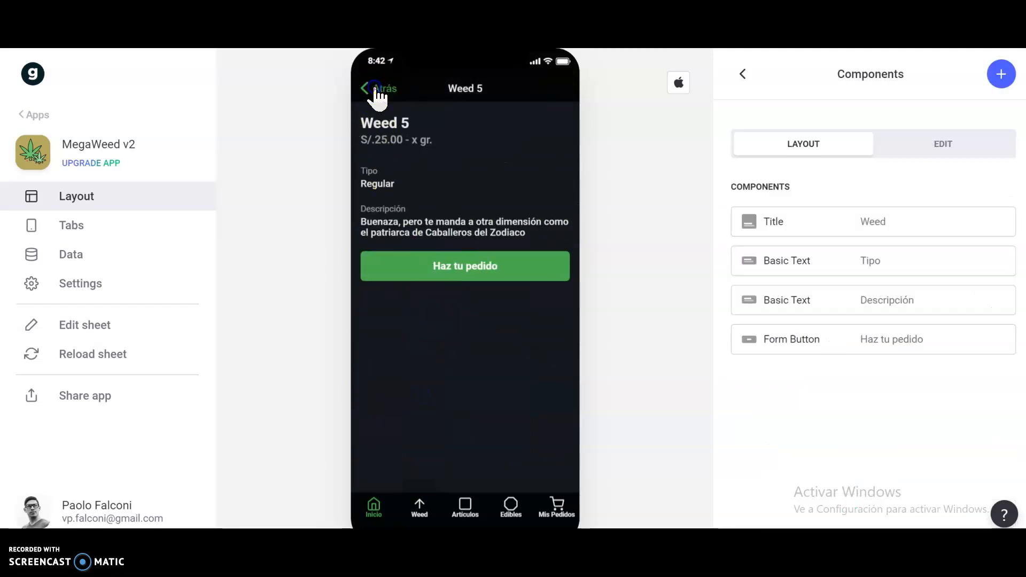
pyautogui.click(377, 89)
pyautogui.scroll(3, 484, 326)
pyautogui.scroll(-4, 488, 339)
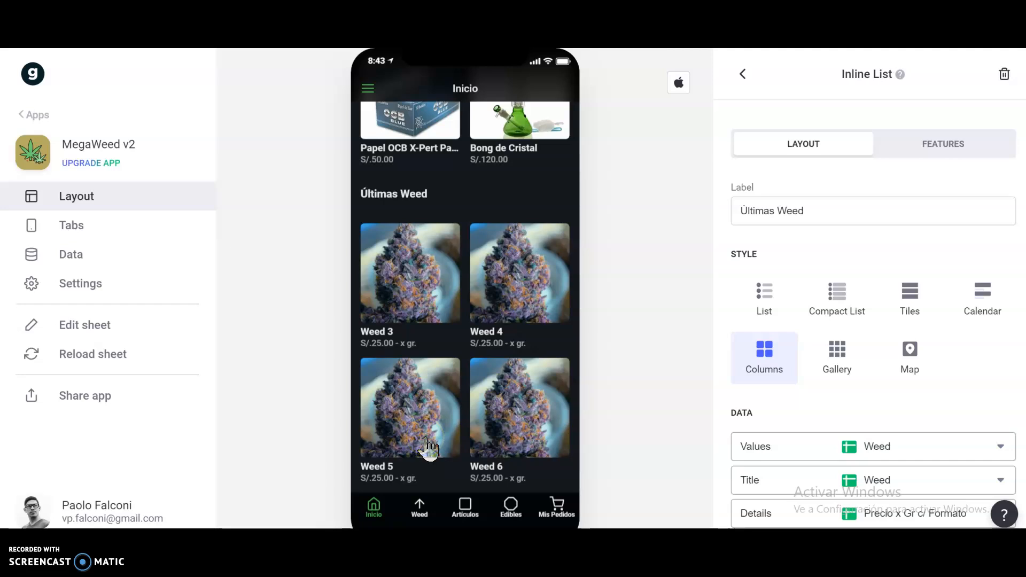
# Step: Switch to the MegaWeed v2 spreadsheet and show the isHome formula in cell M2 of the Weed sheet
pyautogui.hotkey('ctrl', 'Tab')
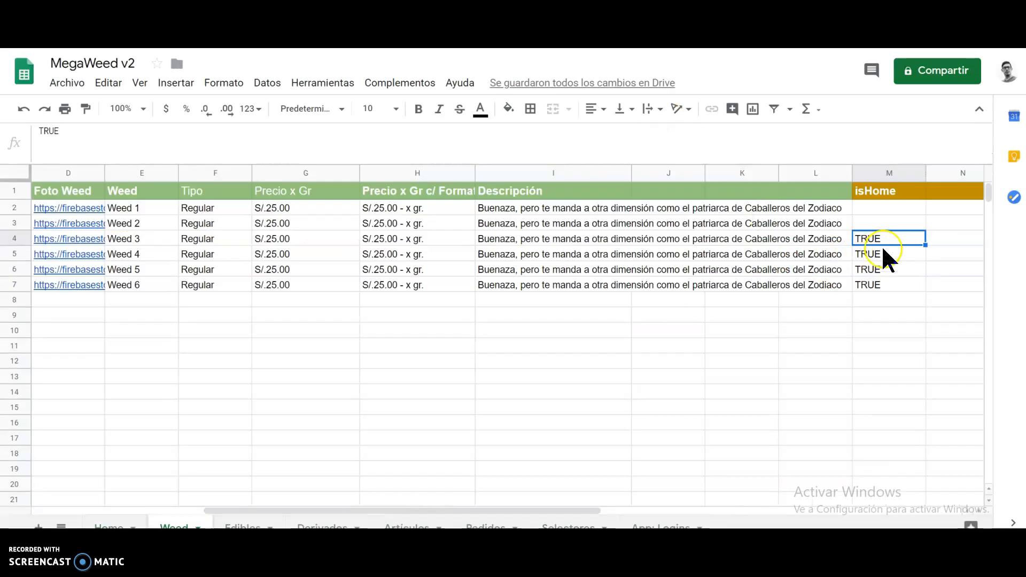
pyautogui.click(883, 194)
pyautogui.click(882, 207)
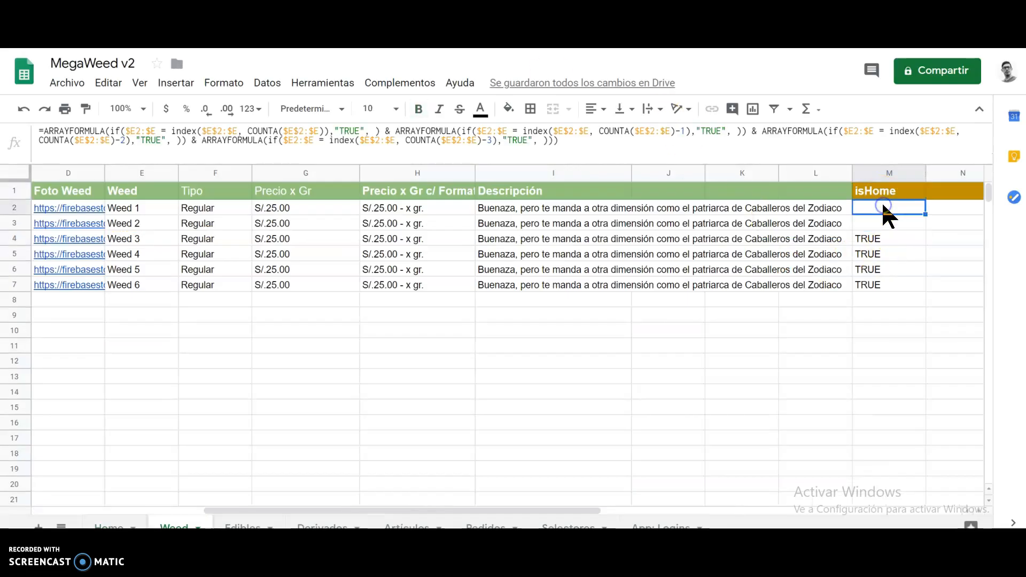